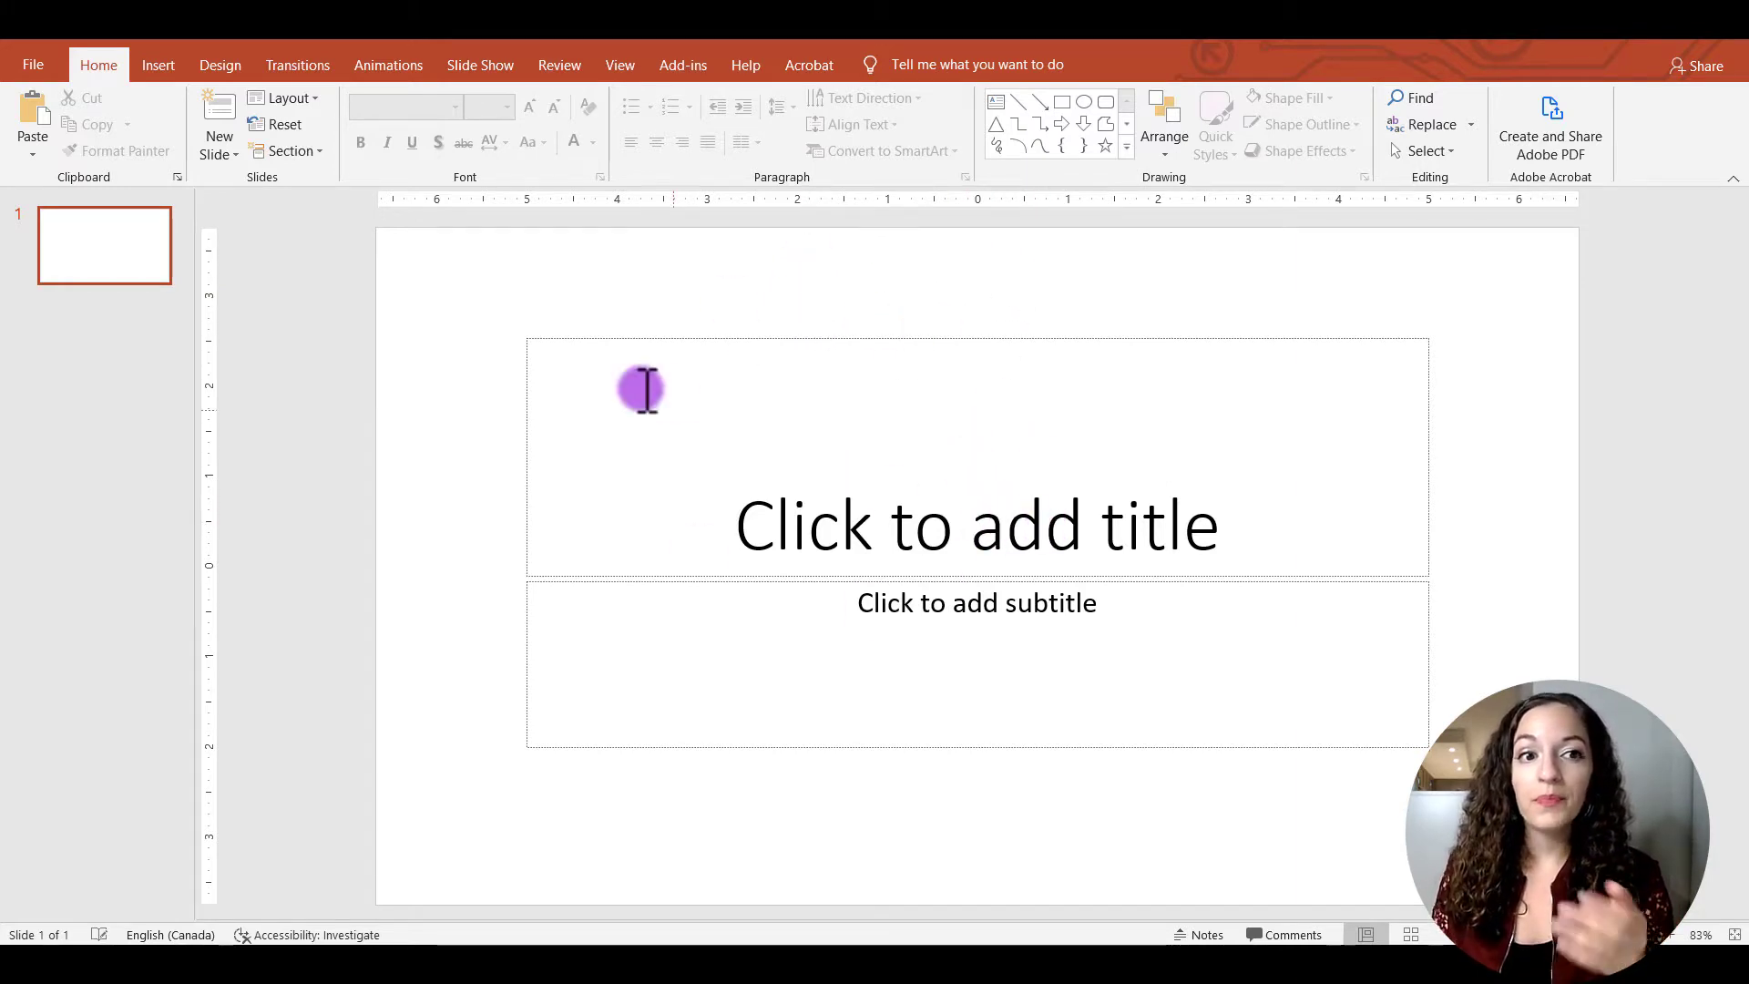
Step: Open the Custom Slide Size settings and switch the size preset to Custom
left_click(223, 67)
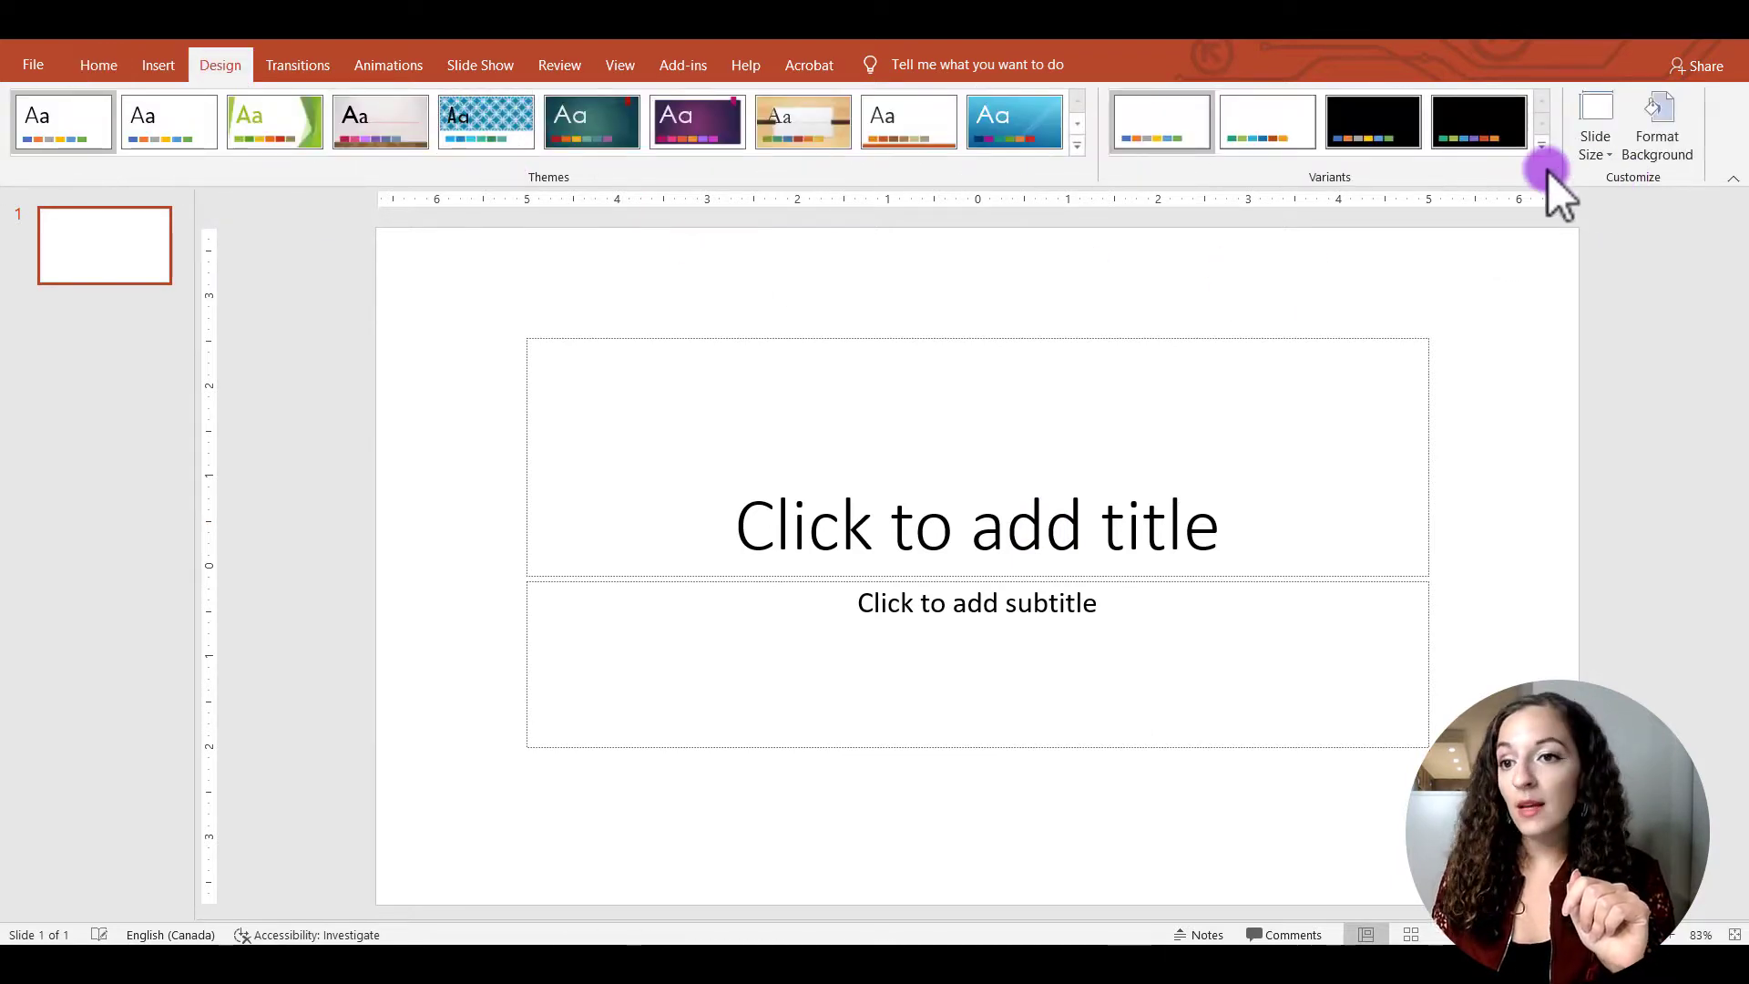
left_click(1586, 155)
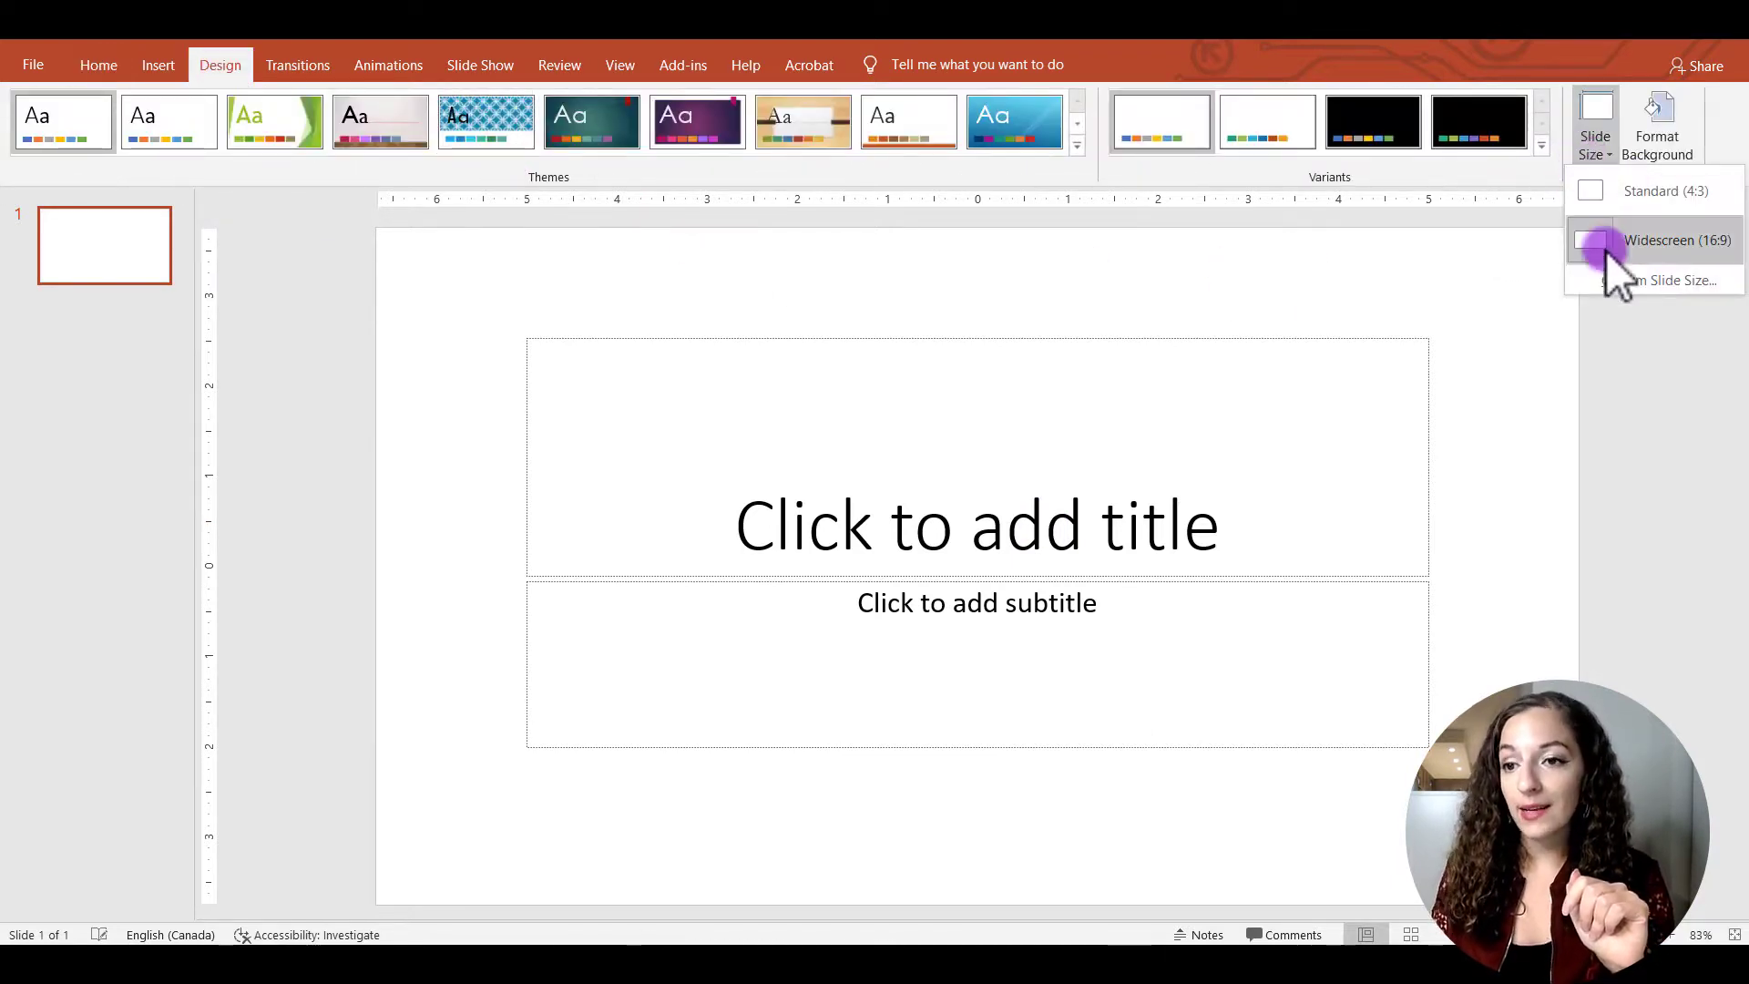
left_click(1615, 280)
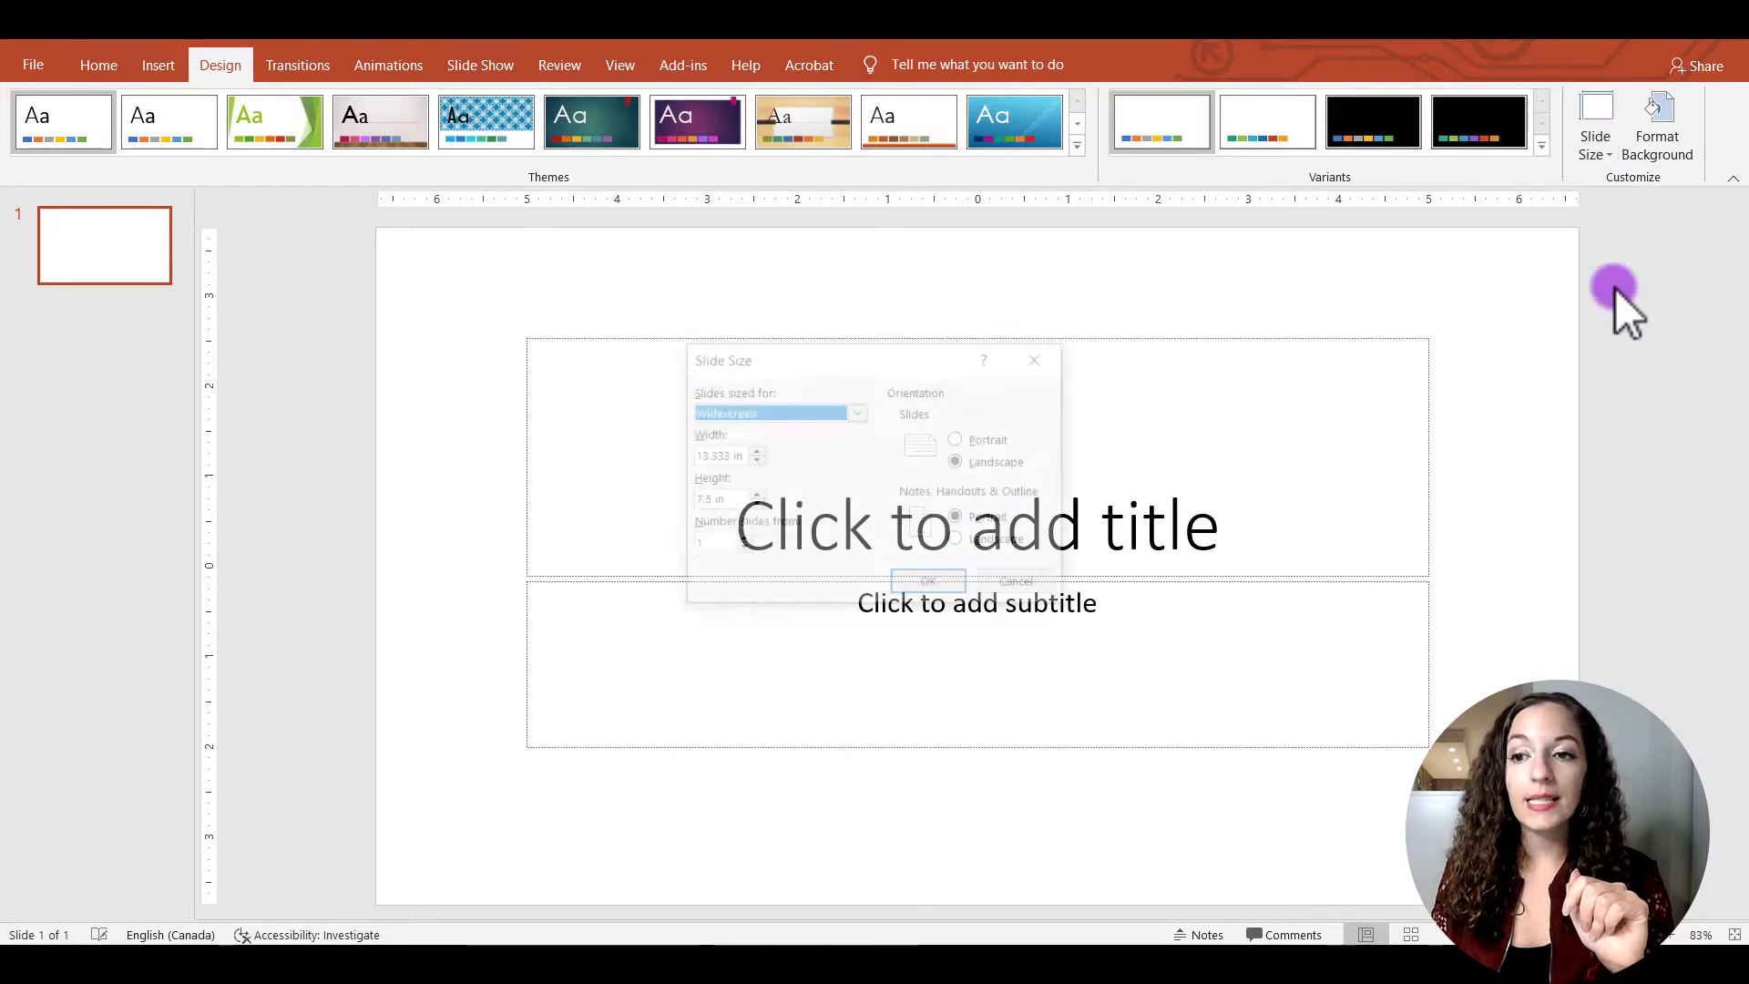
left_click(789, 417)
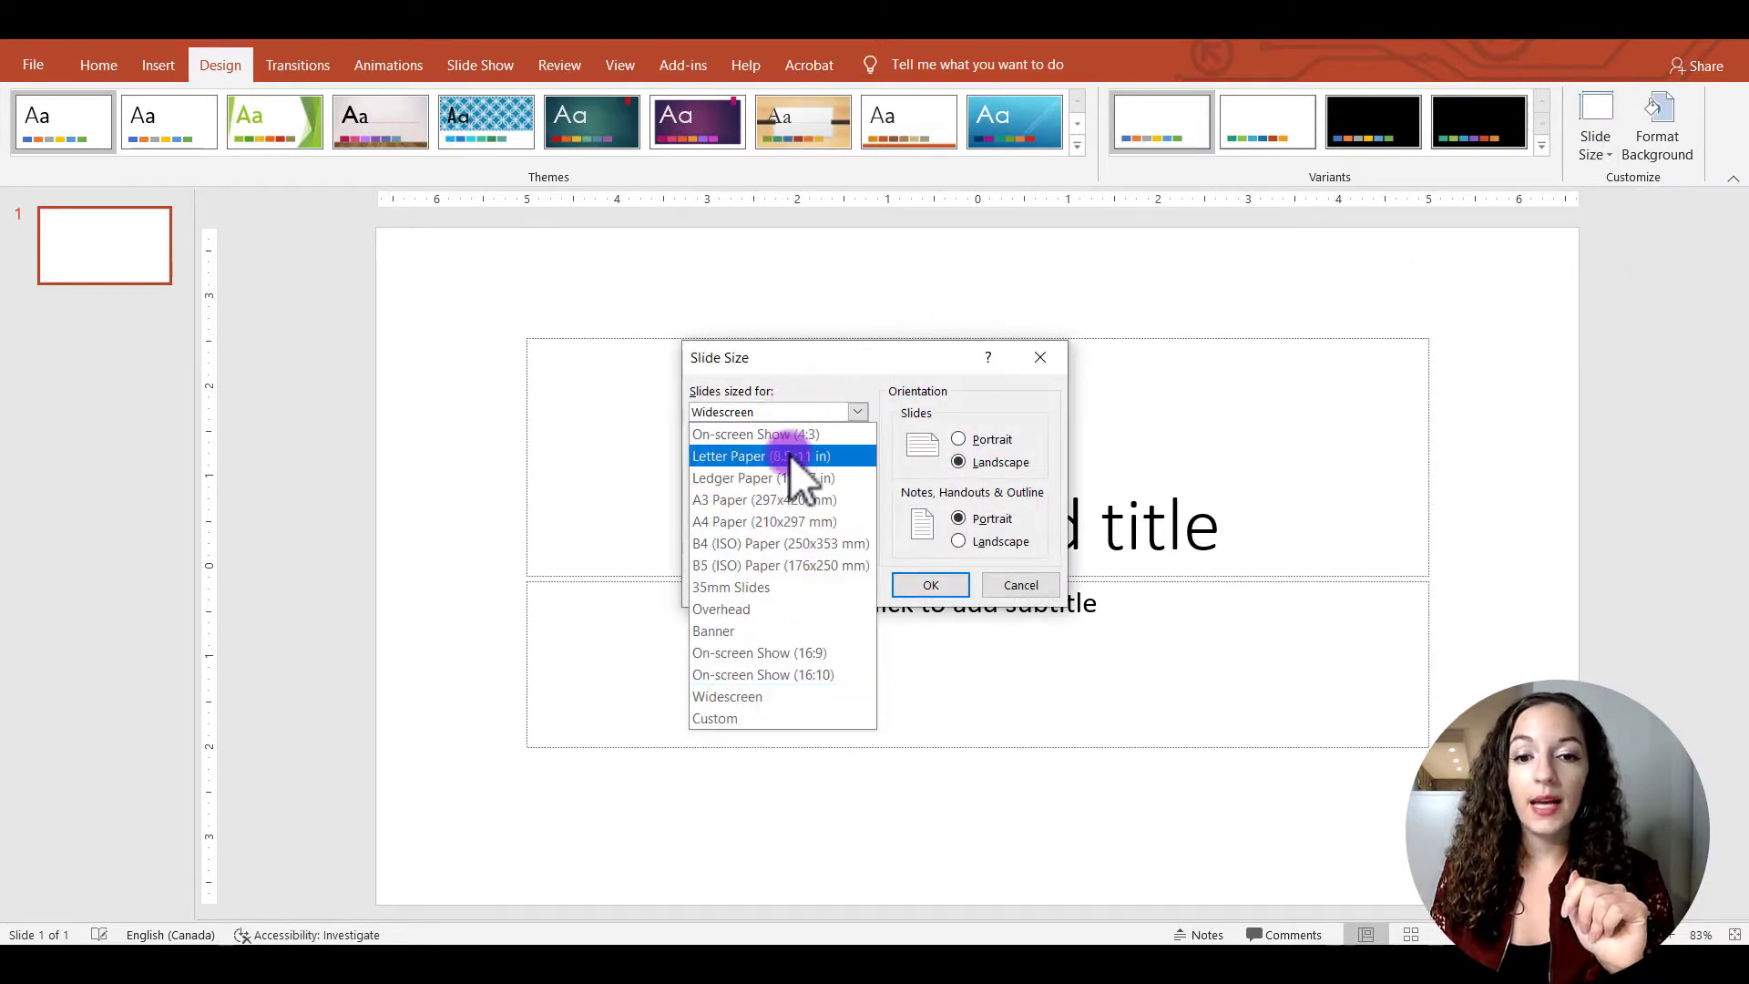
left_click(716, 716)
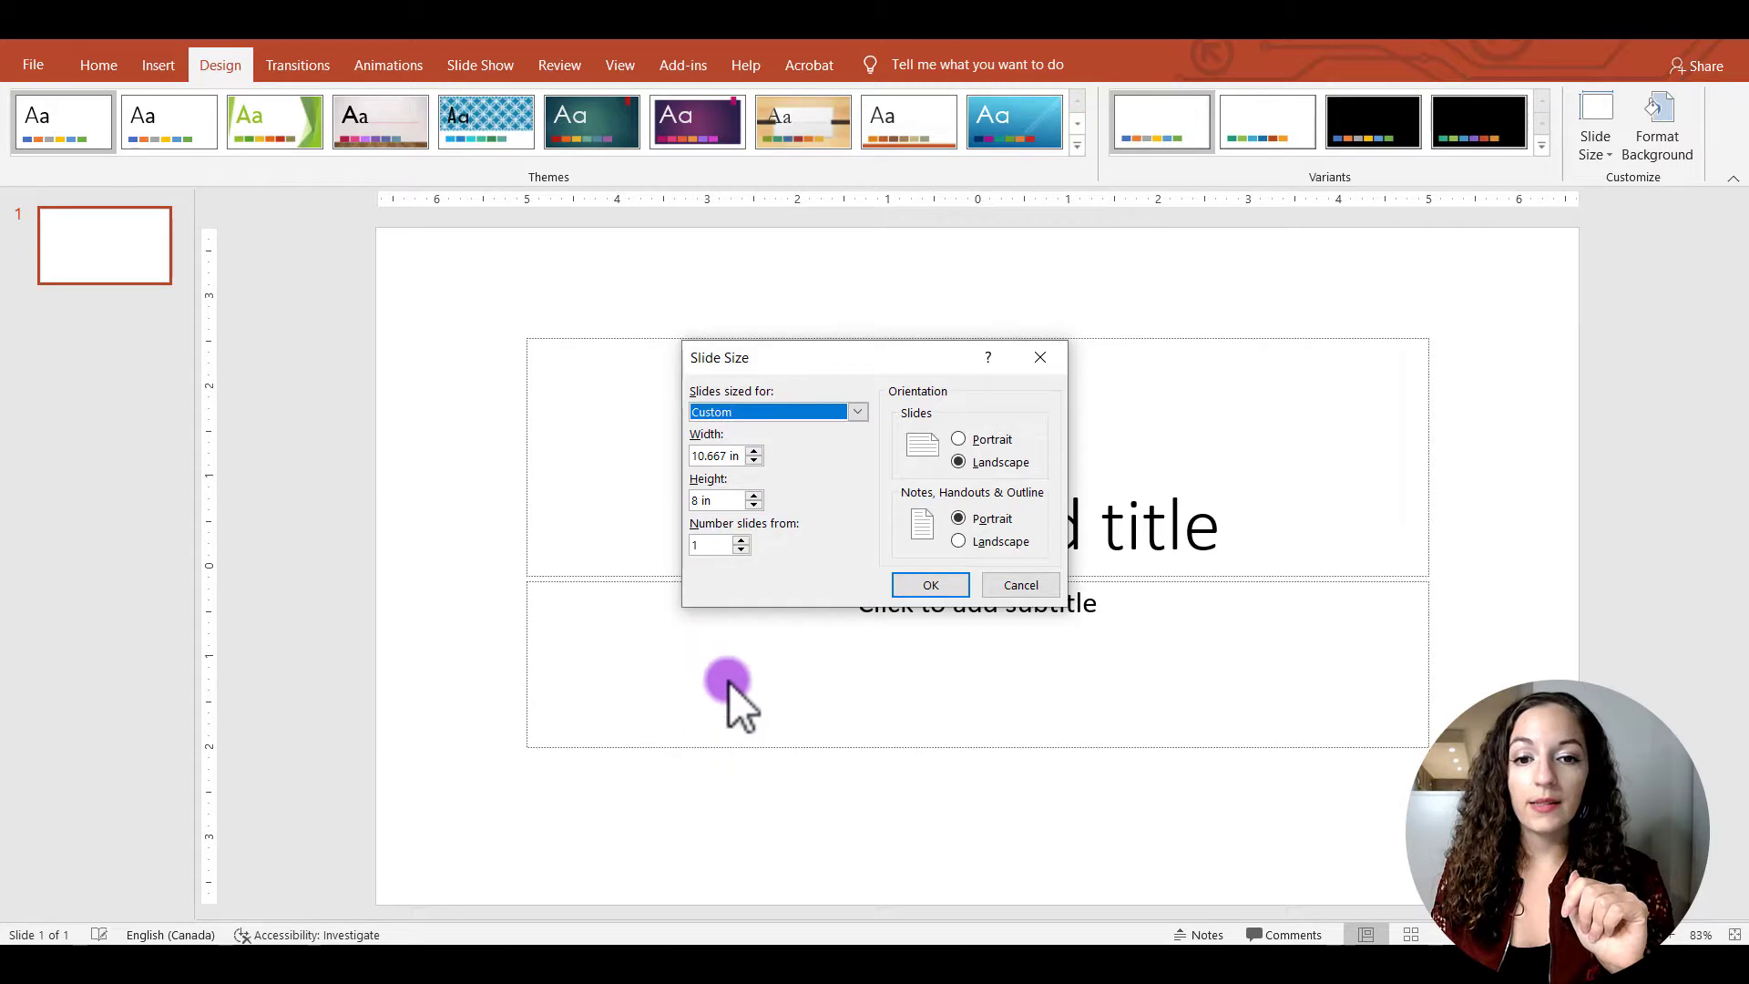
Step: Set the slide to 12 in wide by 12 in high, choosing Maximize for the content
left_click(726, 456)
left_click_drag(726, 455, 608, 453)
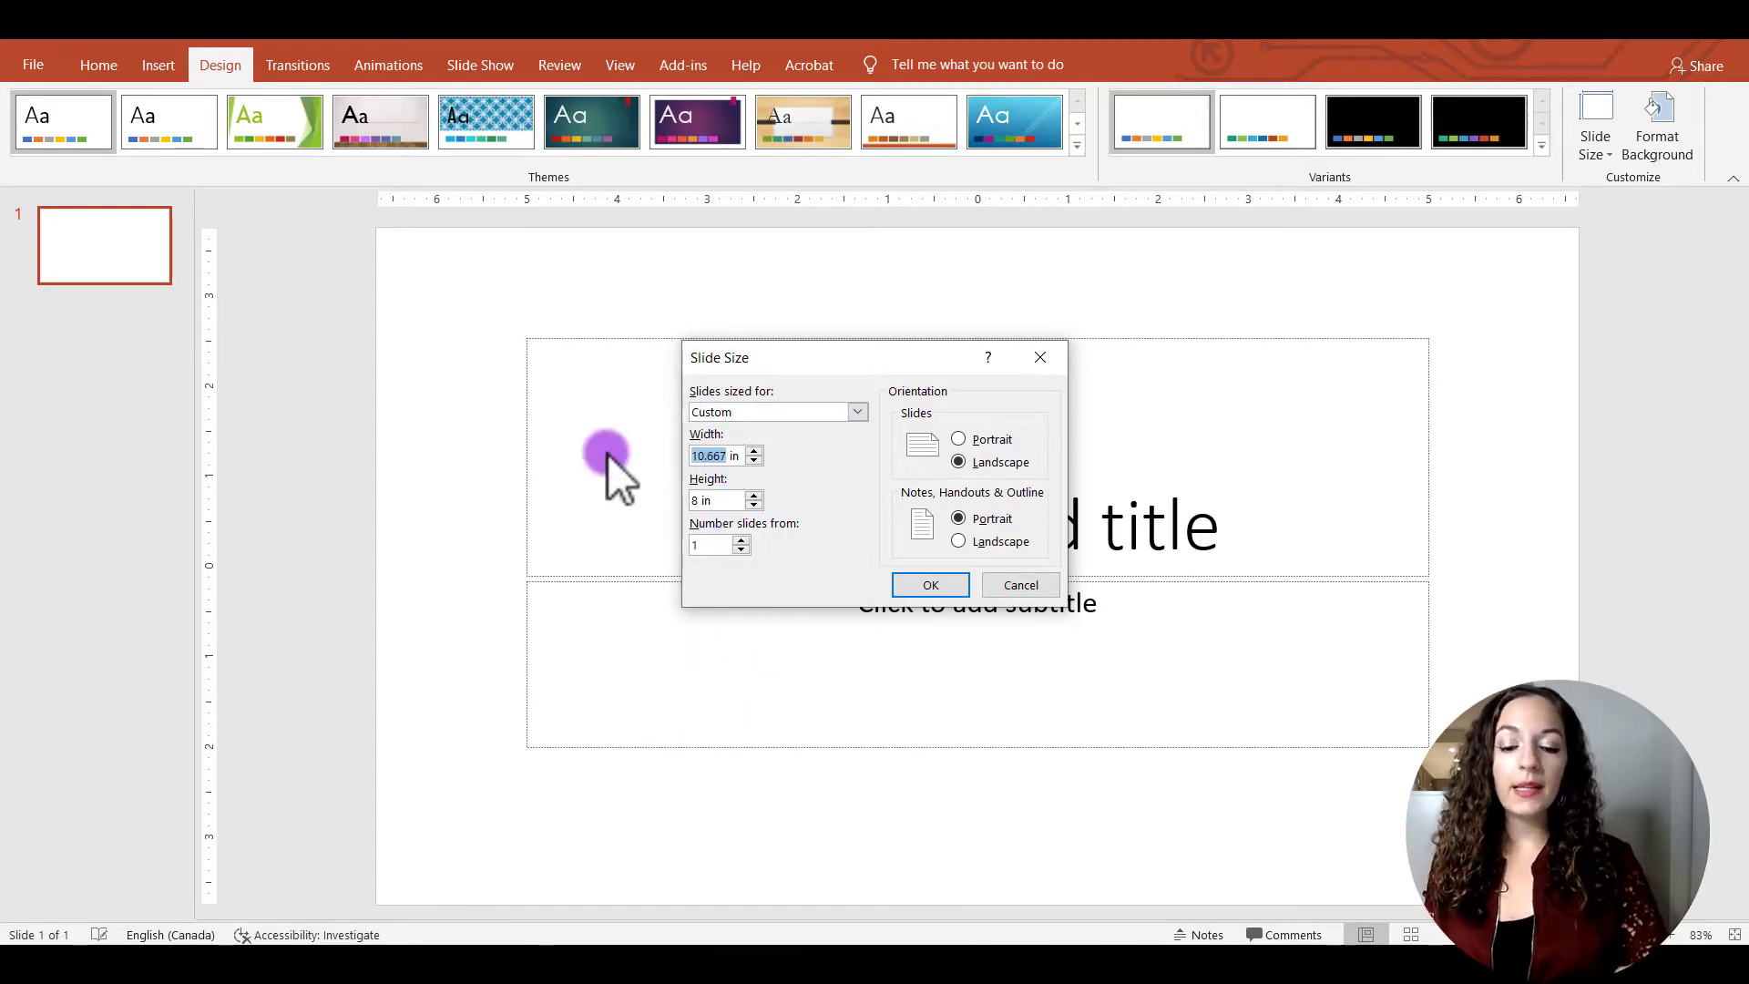
type("12")
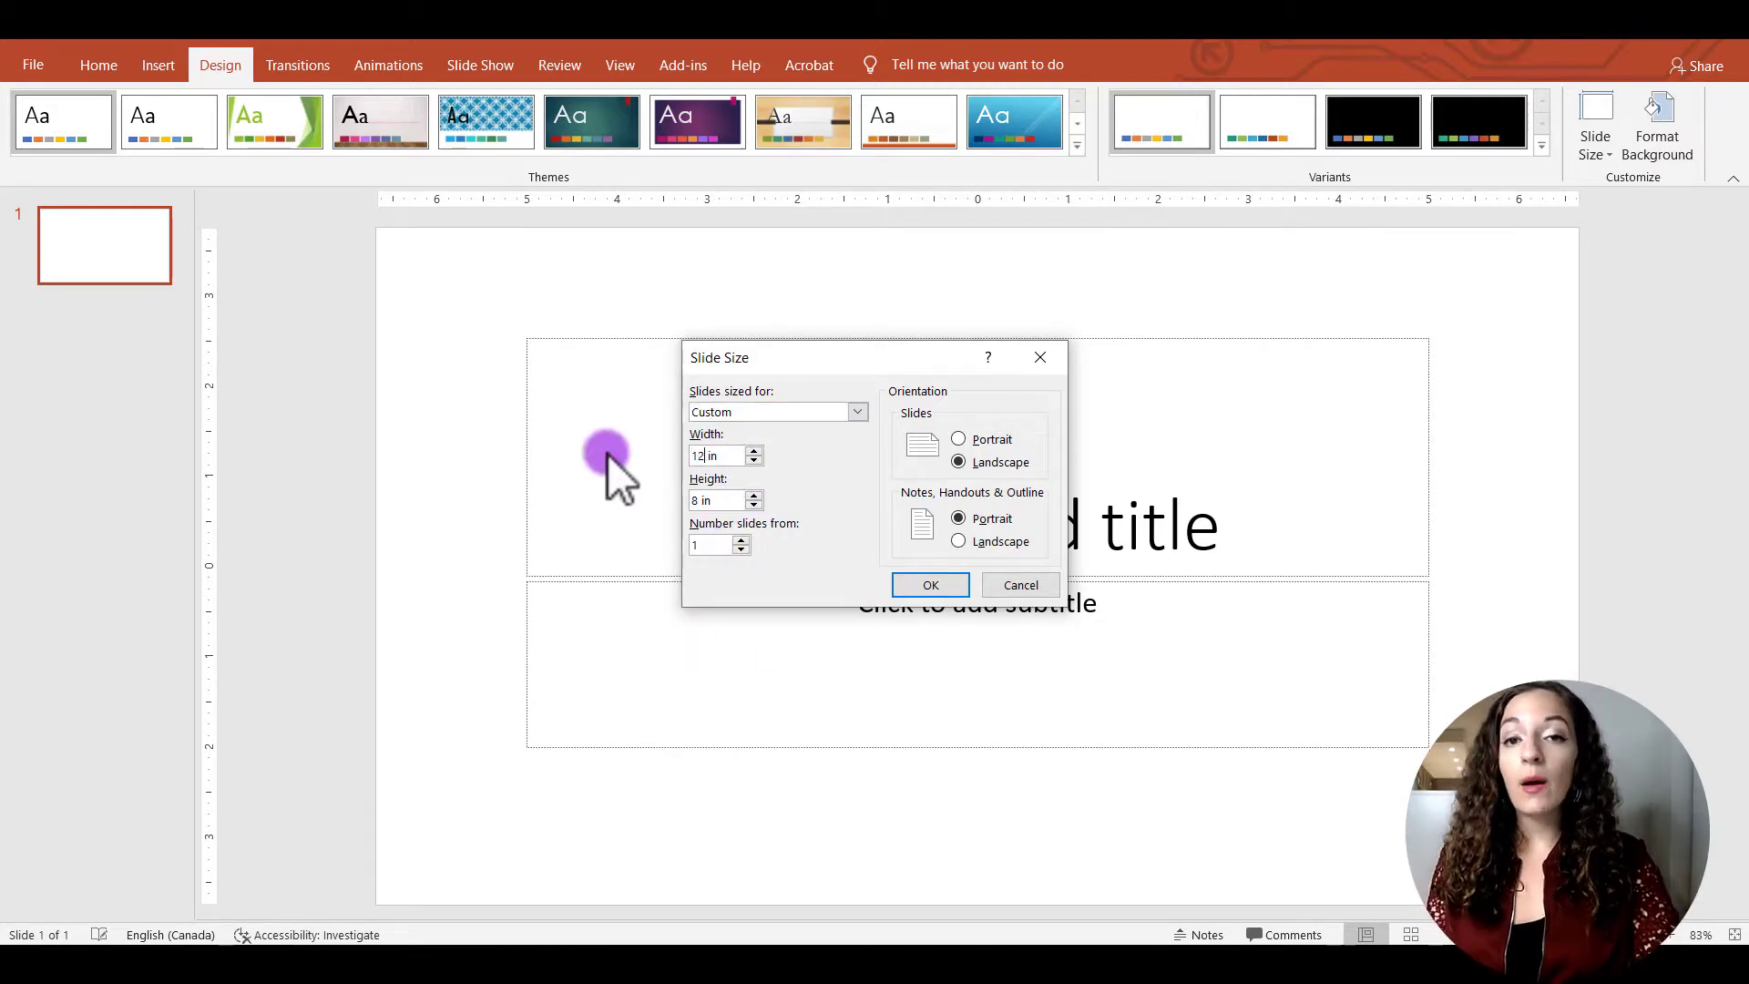
key("Tab")
type("12")
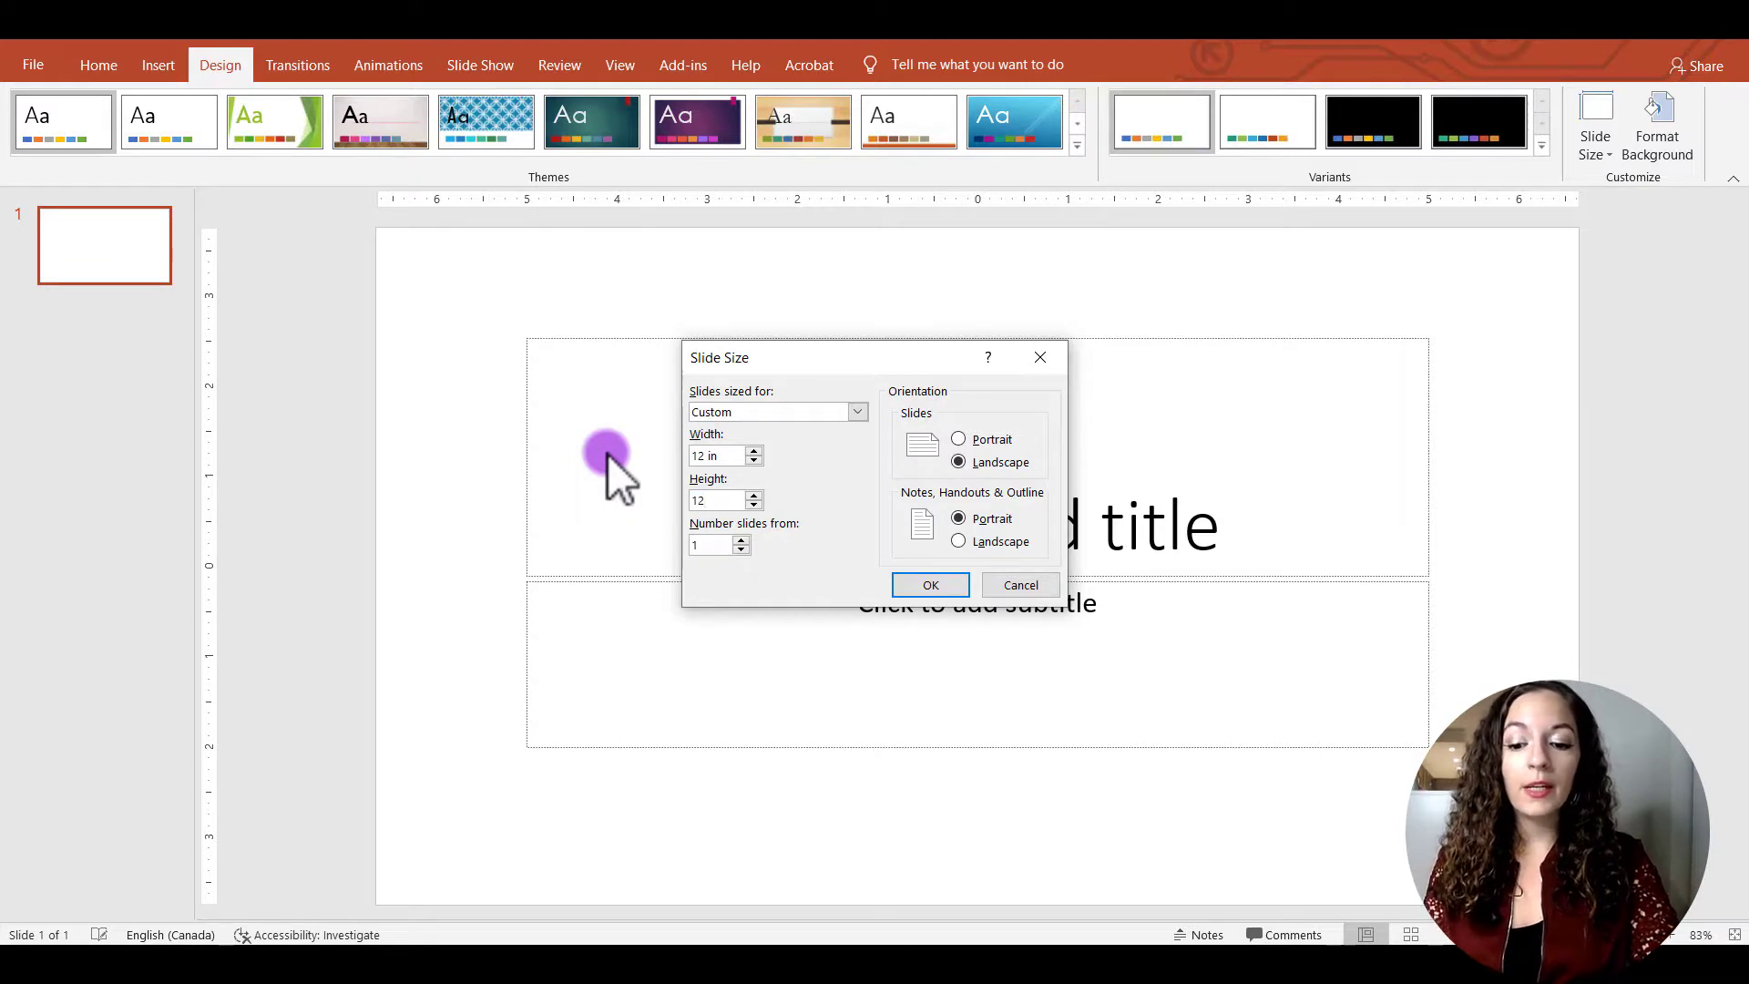
double_click(709, 501)
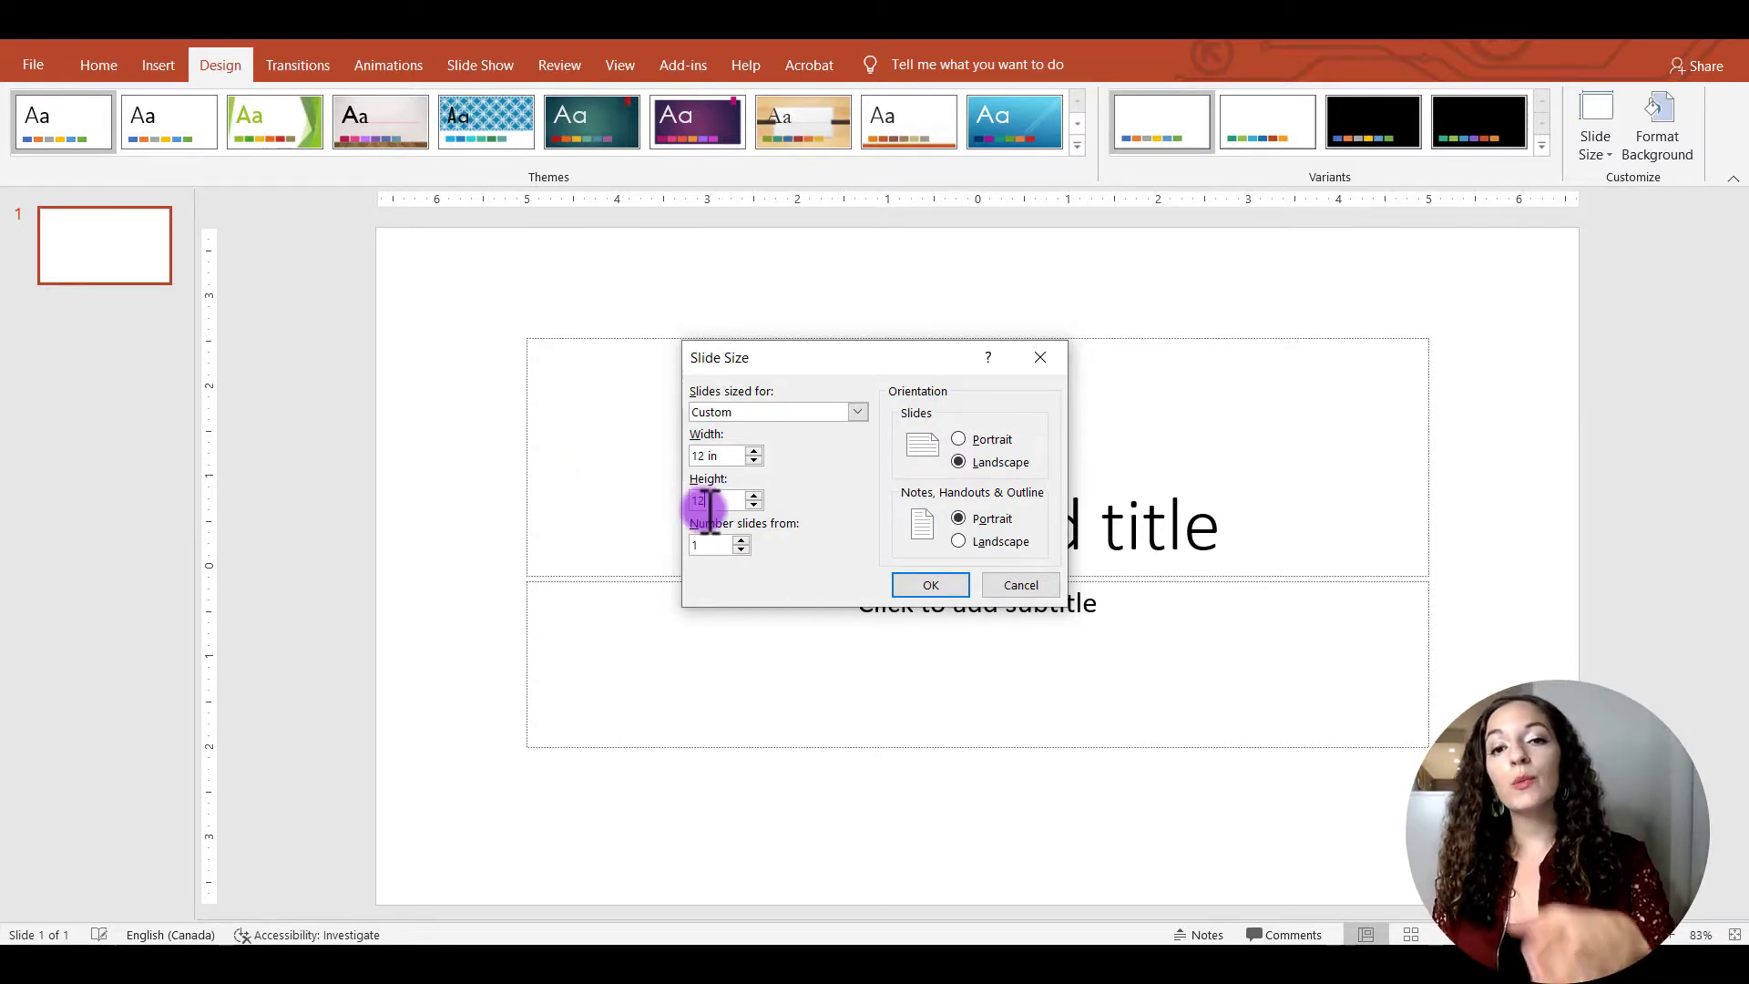
left_click(710, 502)
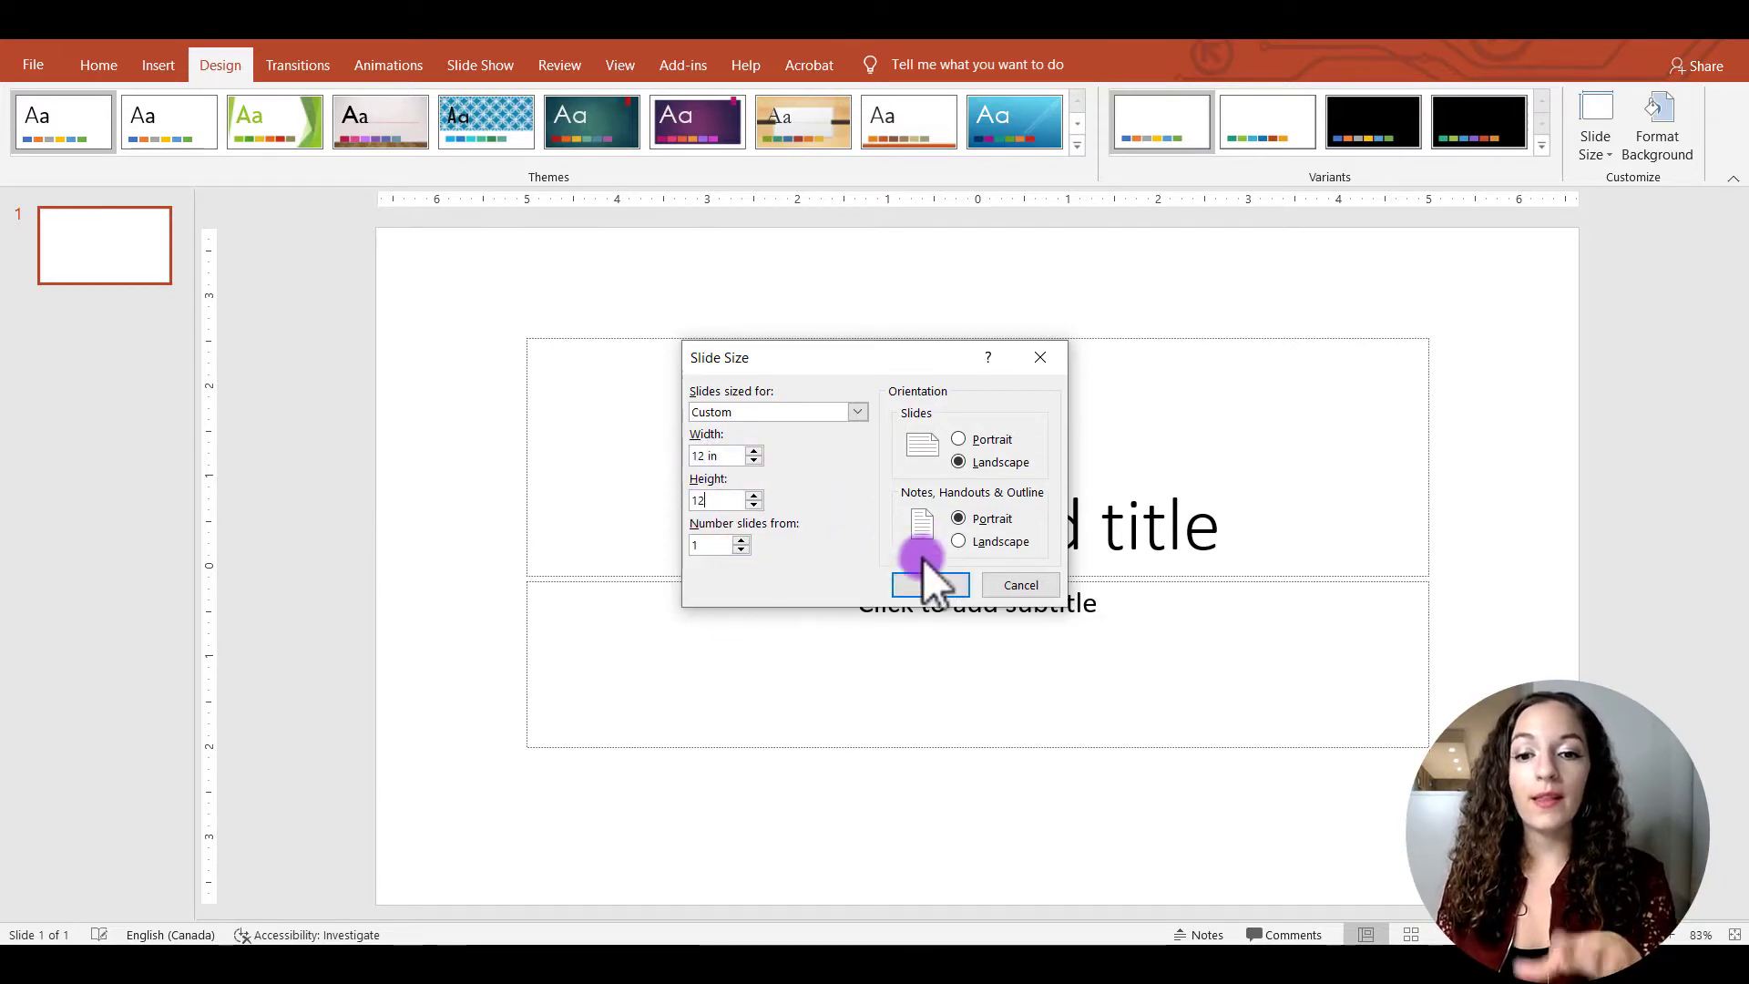
left_click(927, 587)
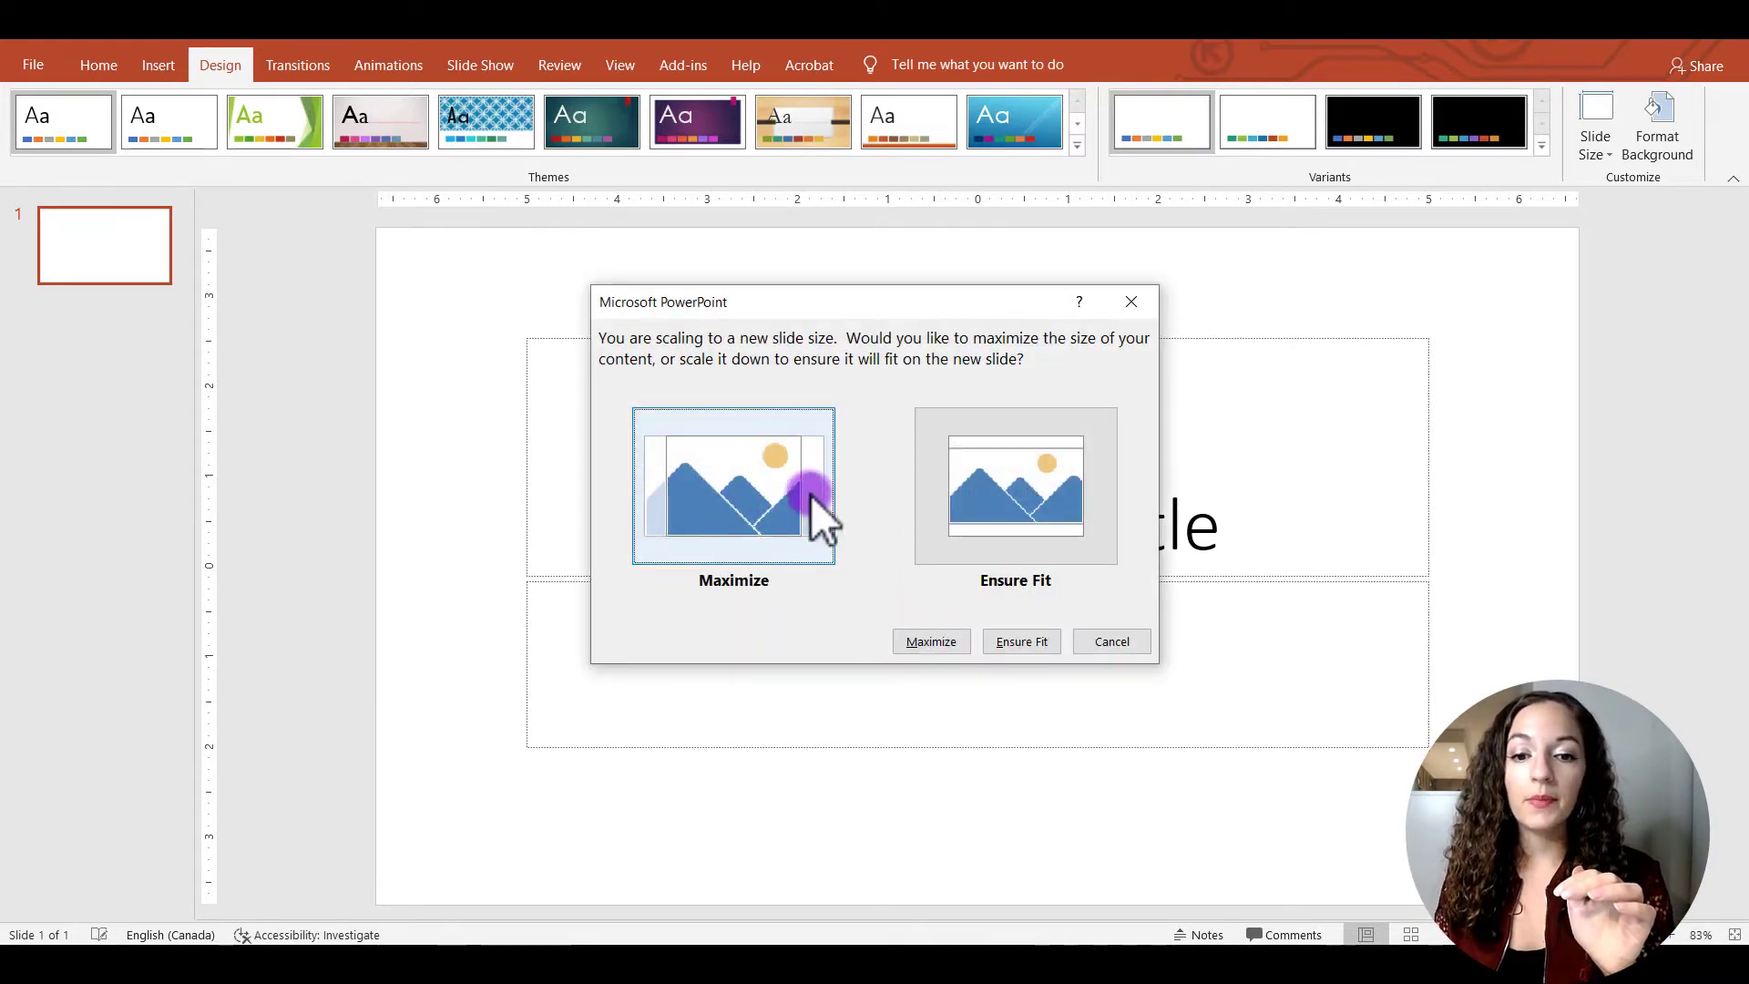
left_click(769, 499)
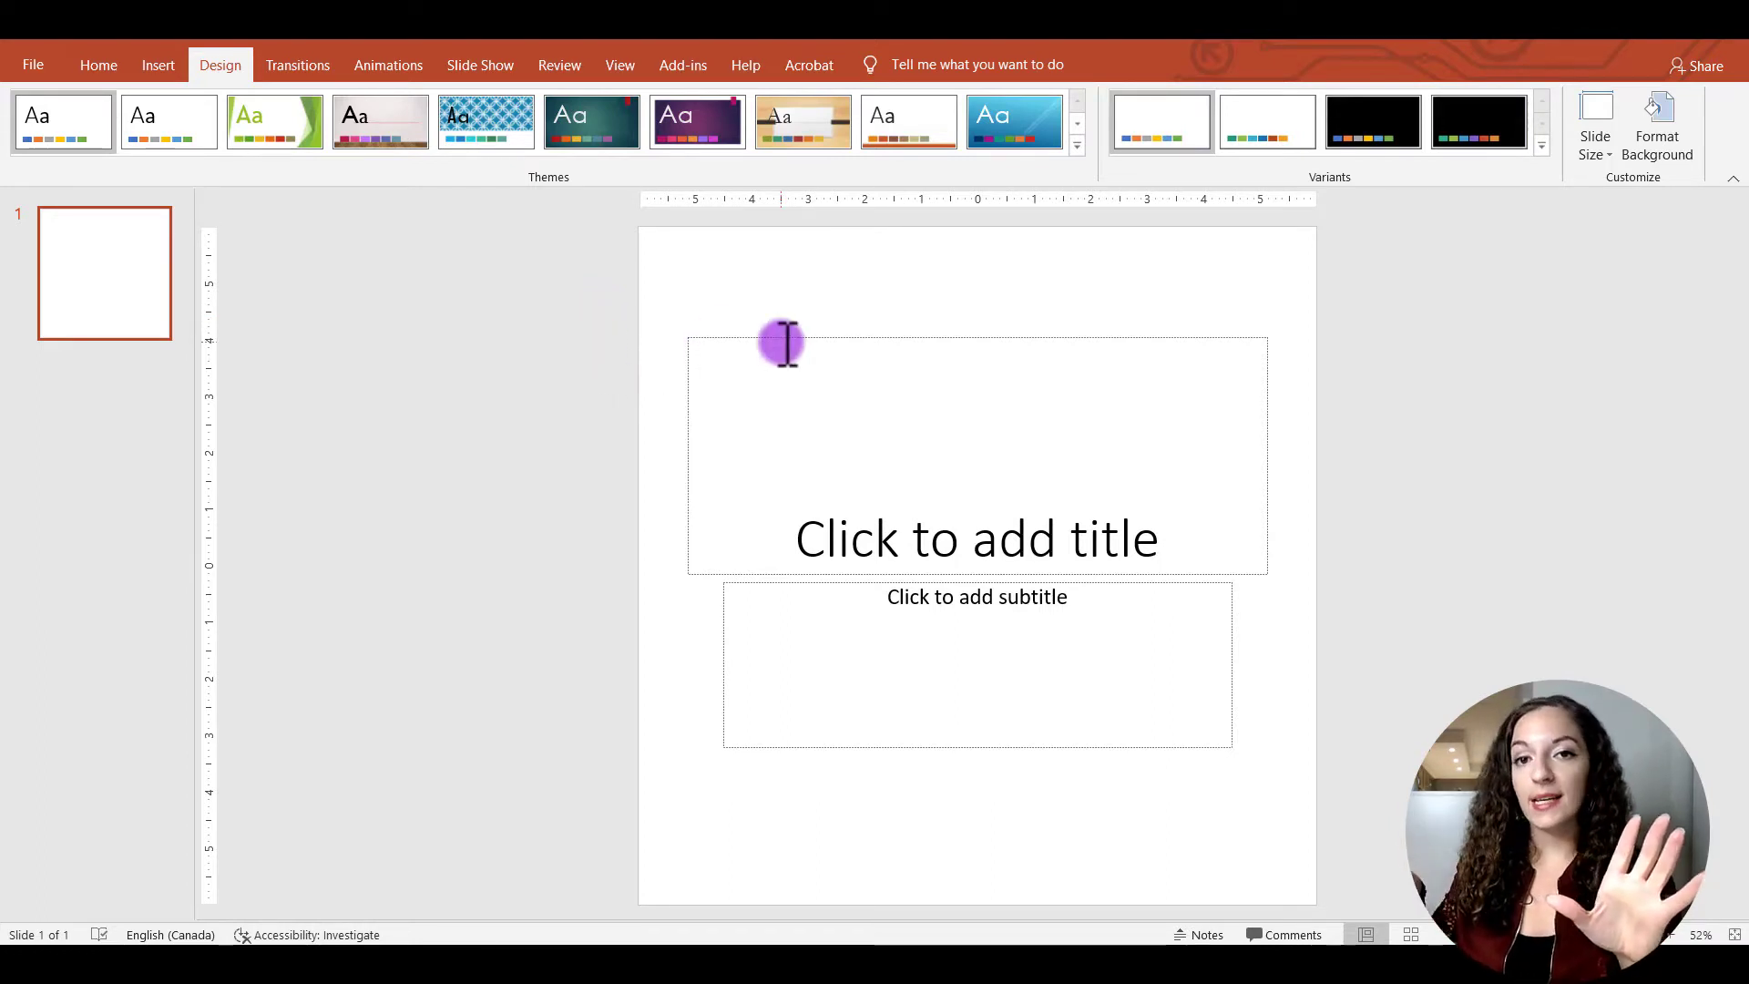
Step: Insert AdobeStock_334047671_Preview.jpeg from the Downloads folder onto the slide
left_click(157, 66)
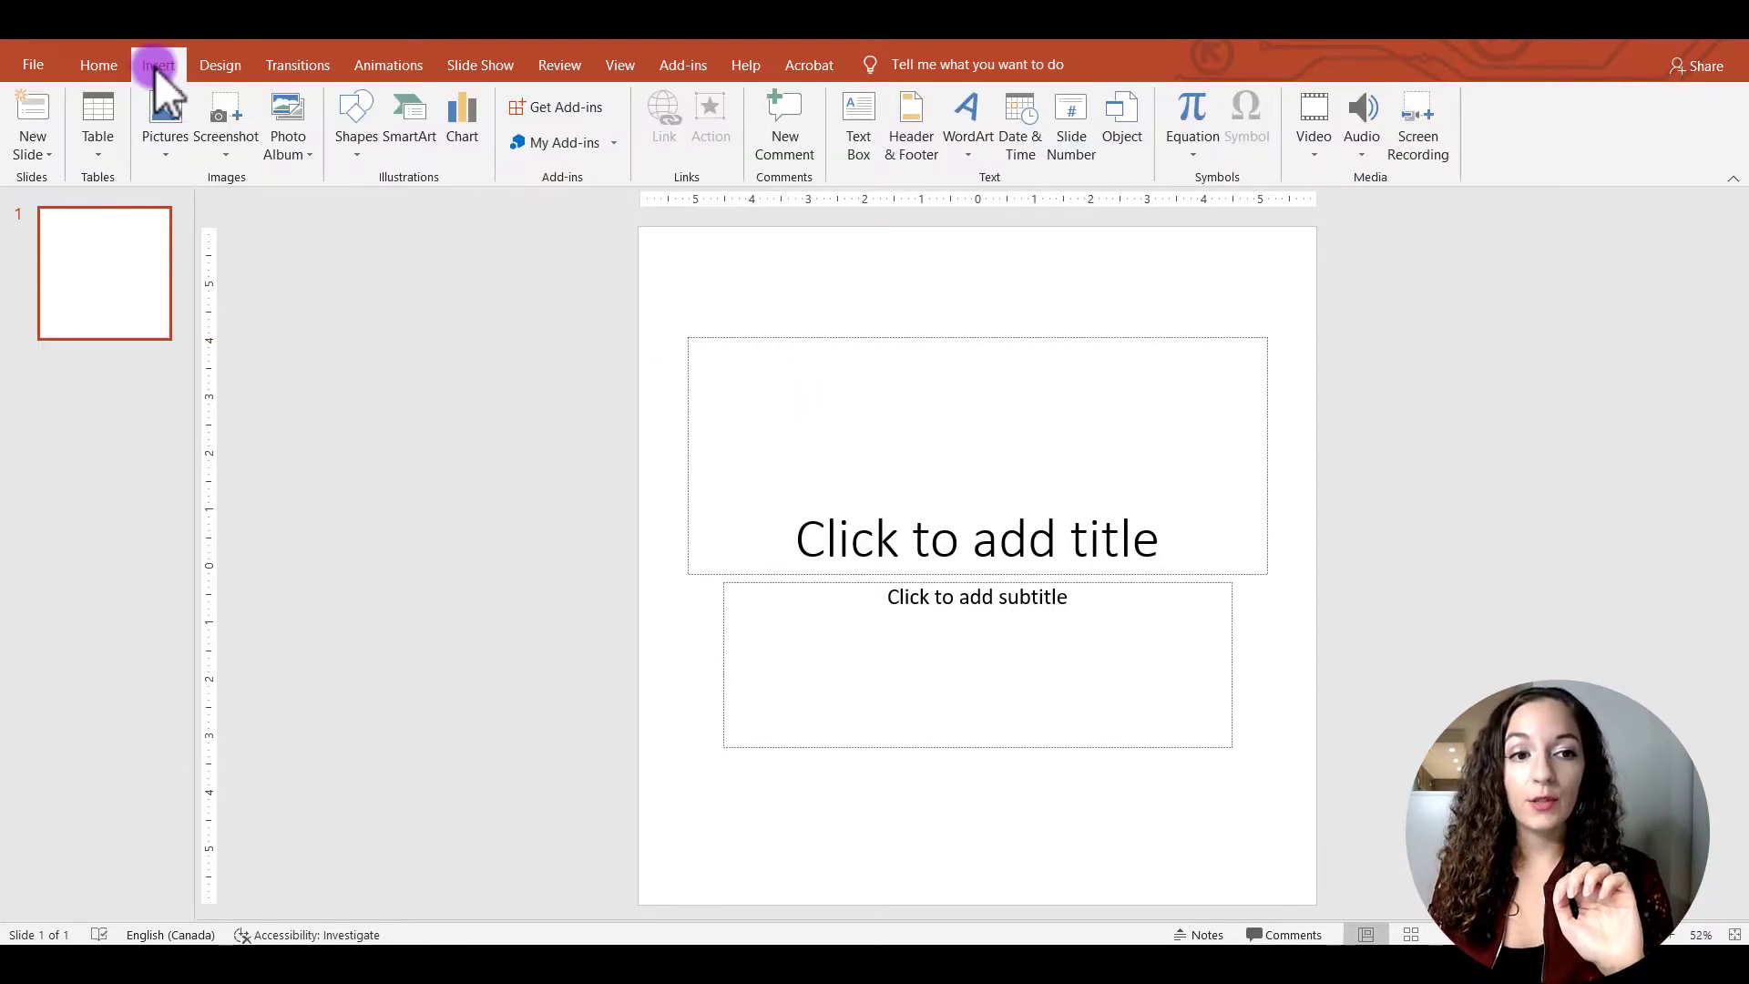
left_click(168, 137)
left_click(188, 206)
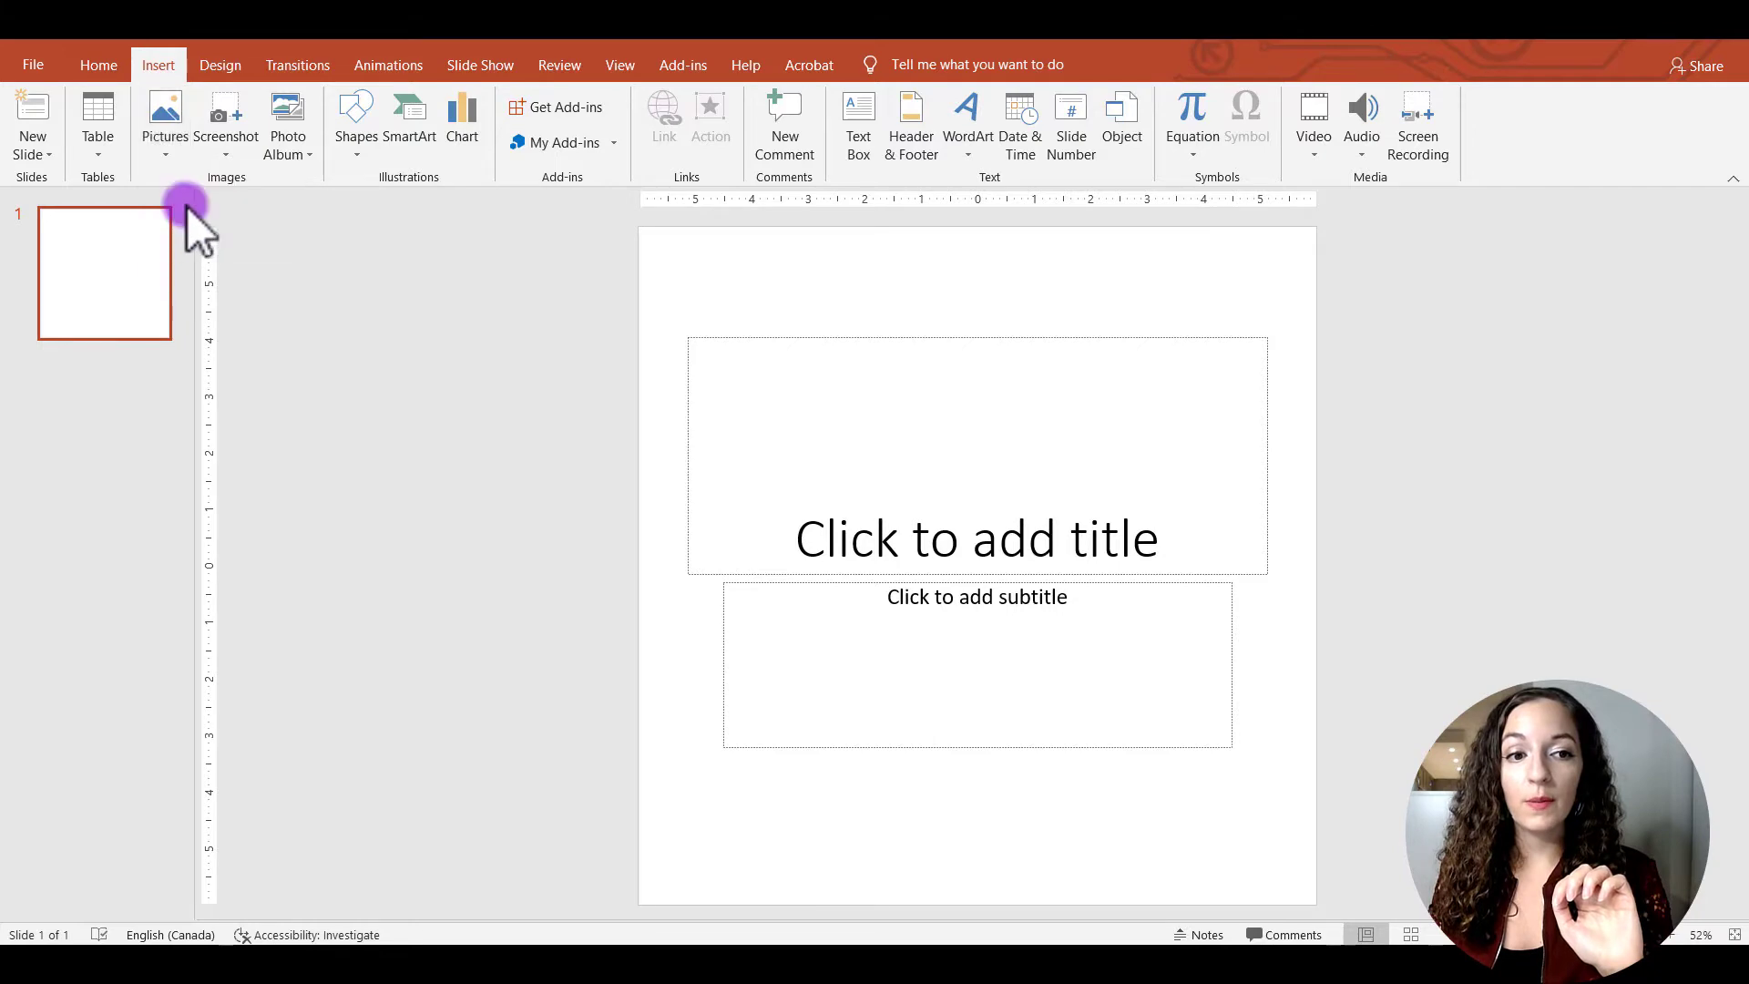
scroll(663, 510, "down", 3)
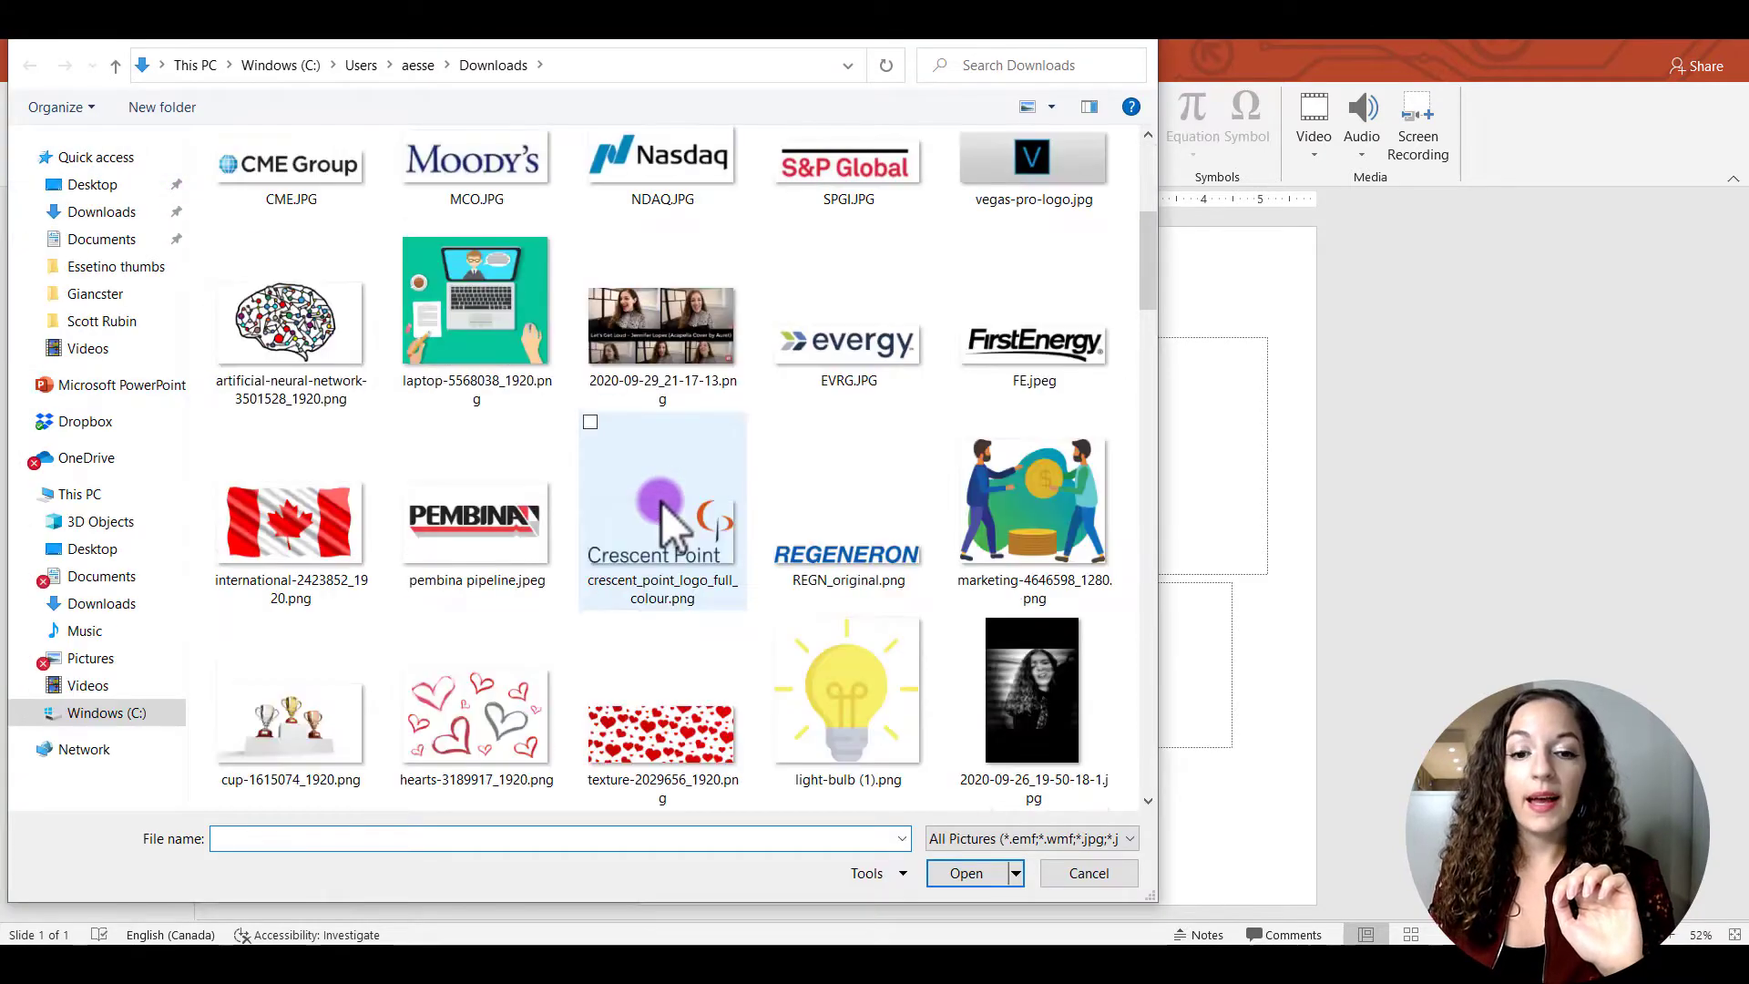
scroll(662, 504, "down", 6)
scroll(662, 508, "up", 3)
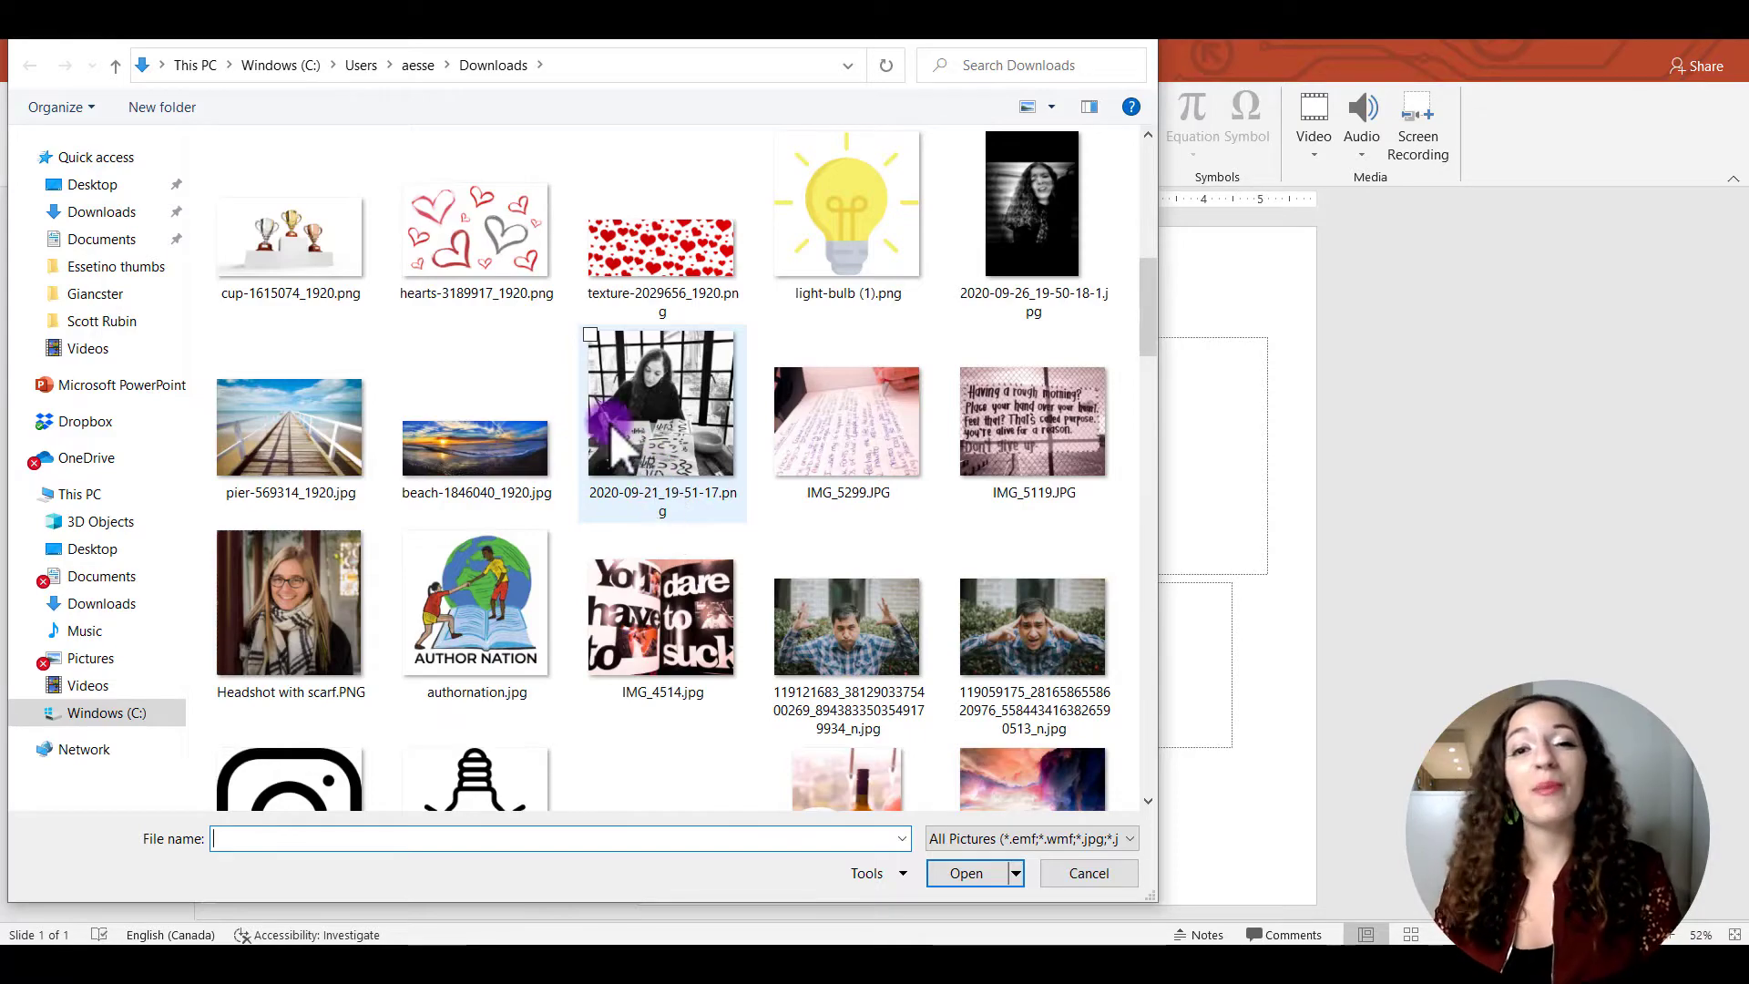
scroll(592, 428, "down", 9)
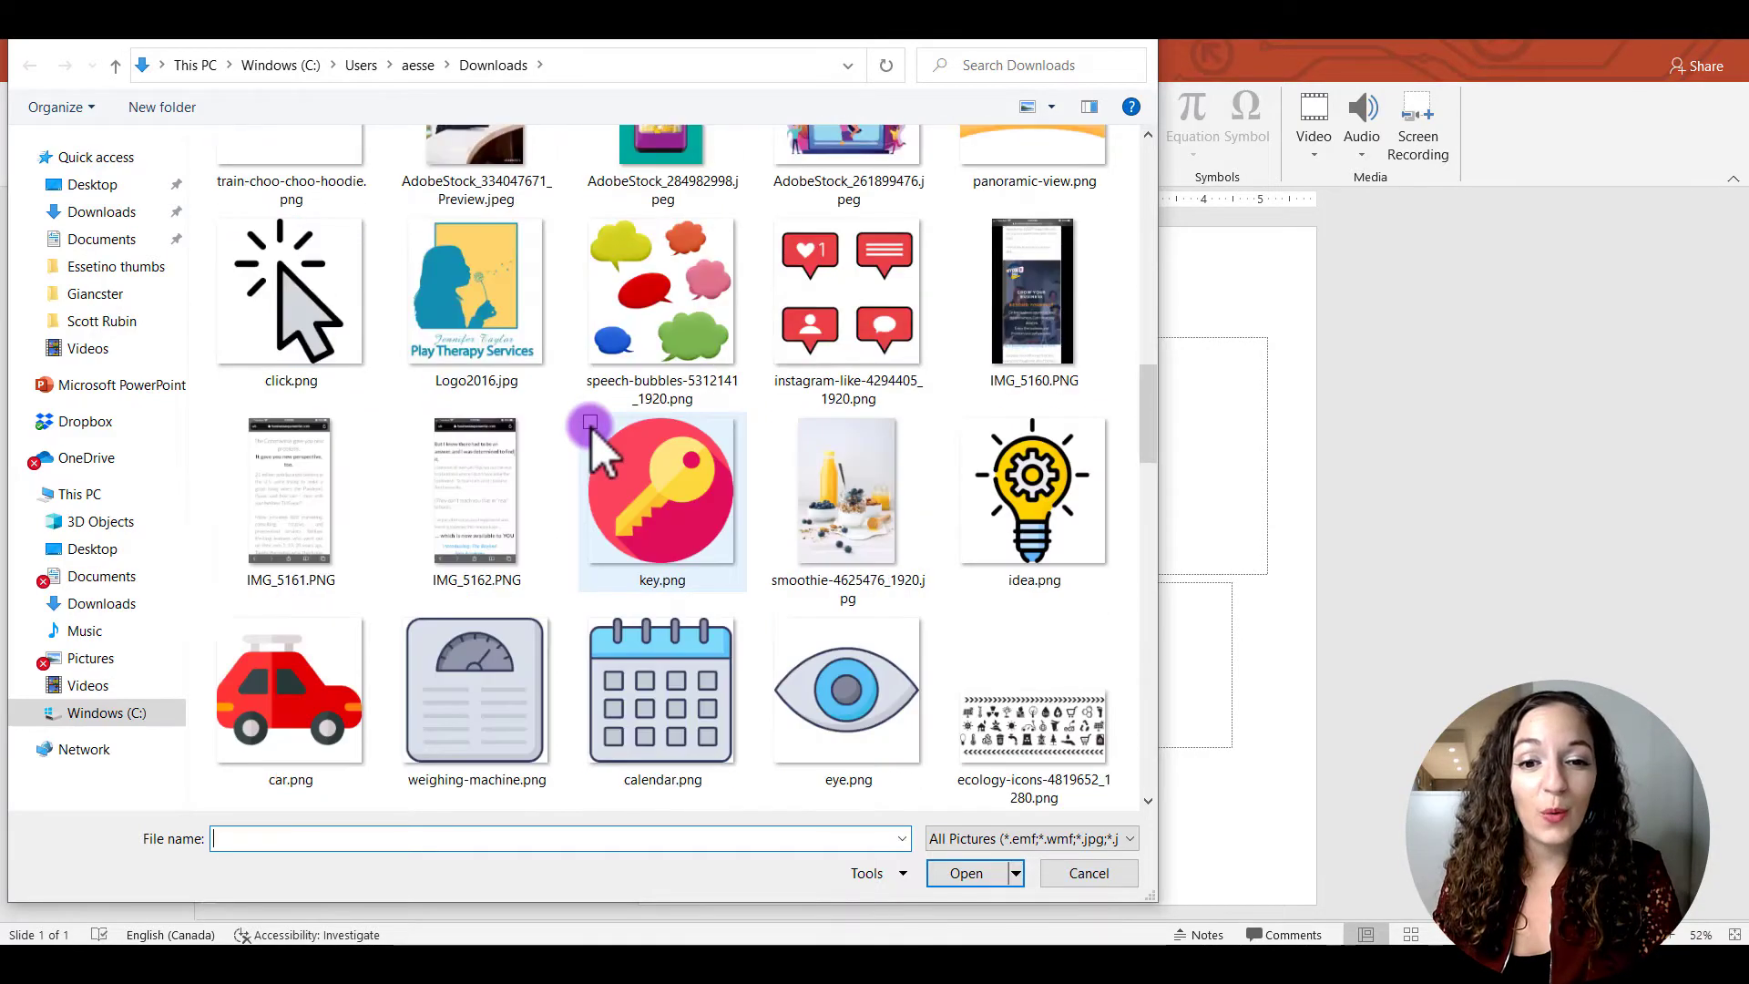
scroll(590, 430, "up", 4)
scroll(590, 430, "down", 7)
scroll(590, 430, "up", 10)
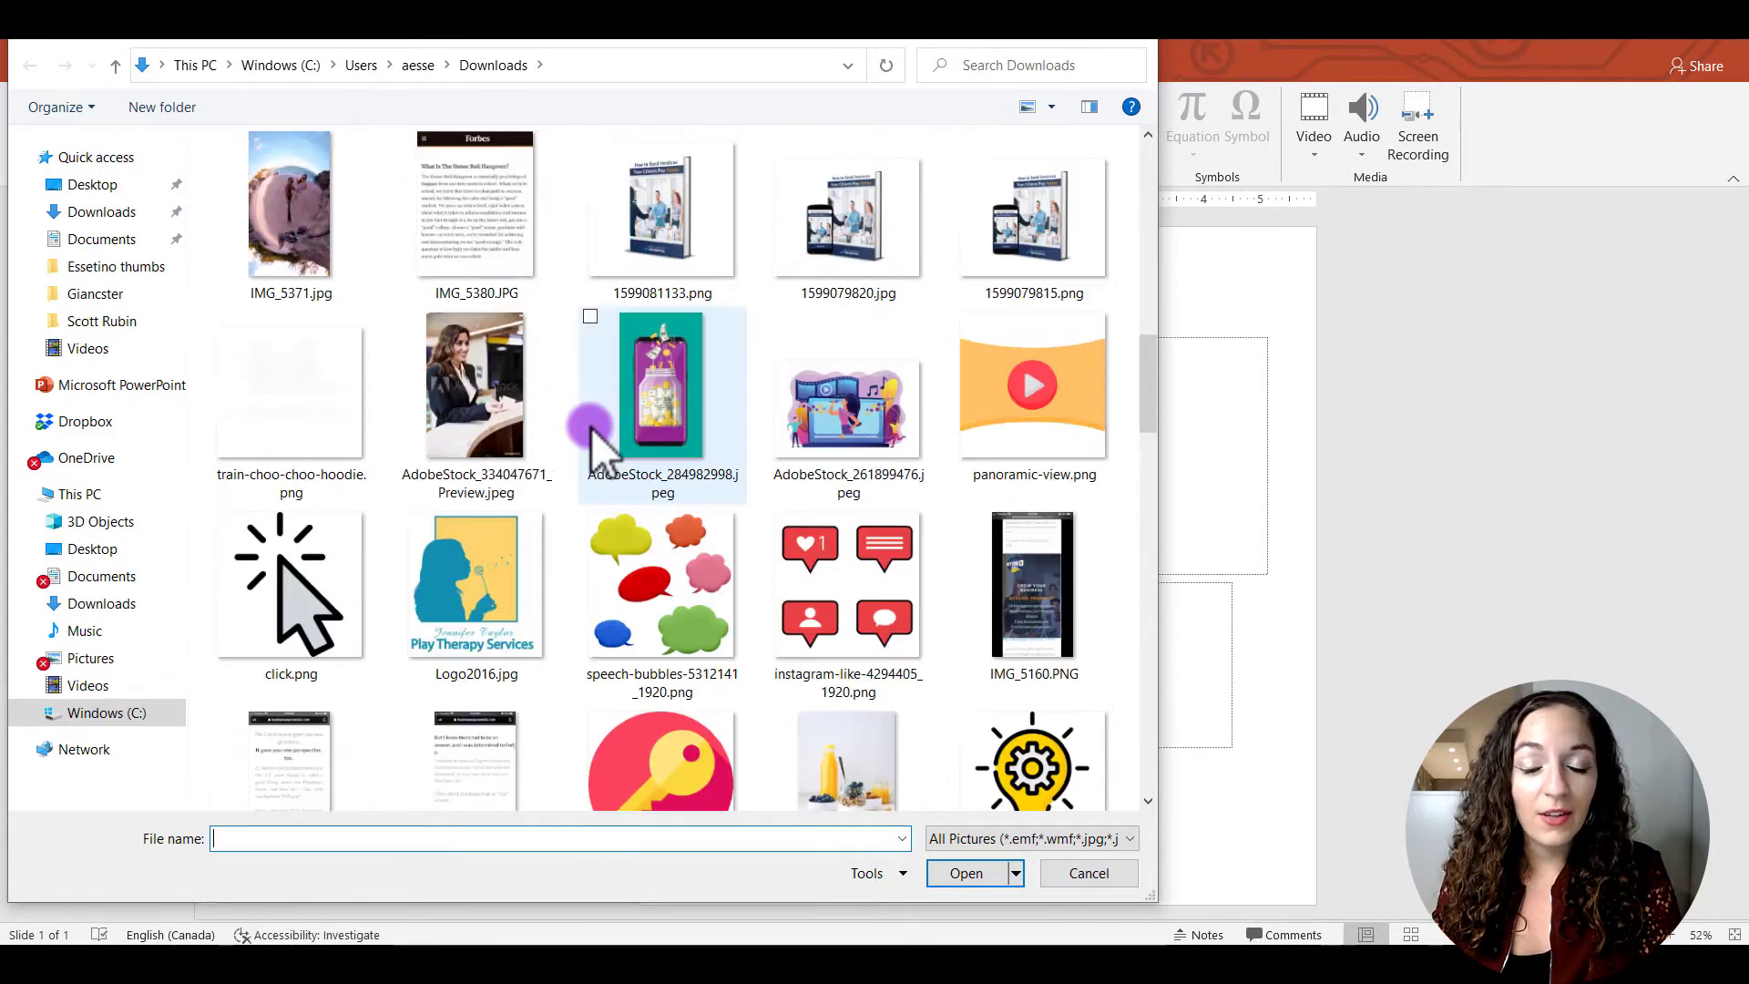
scroll(590, 430, "down", 3)
left_click(481, 490)
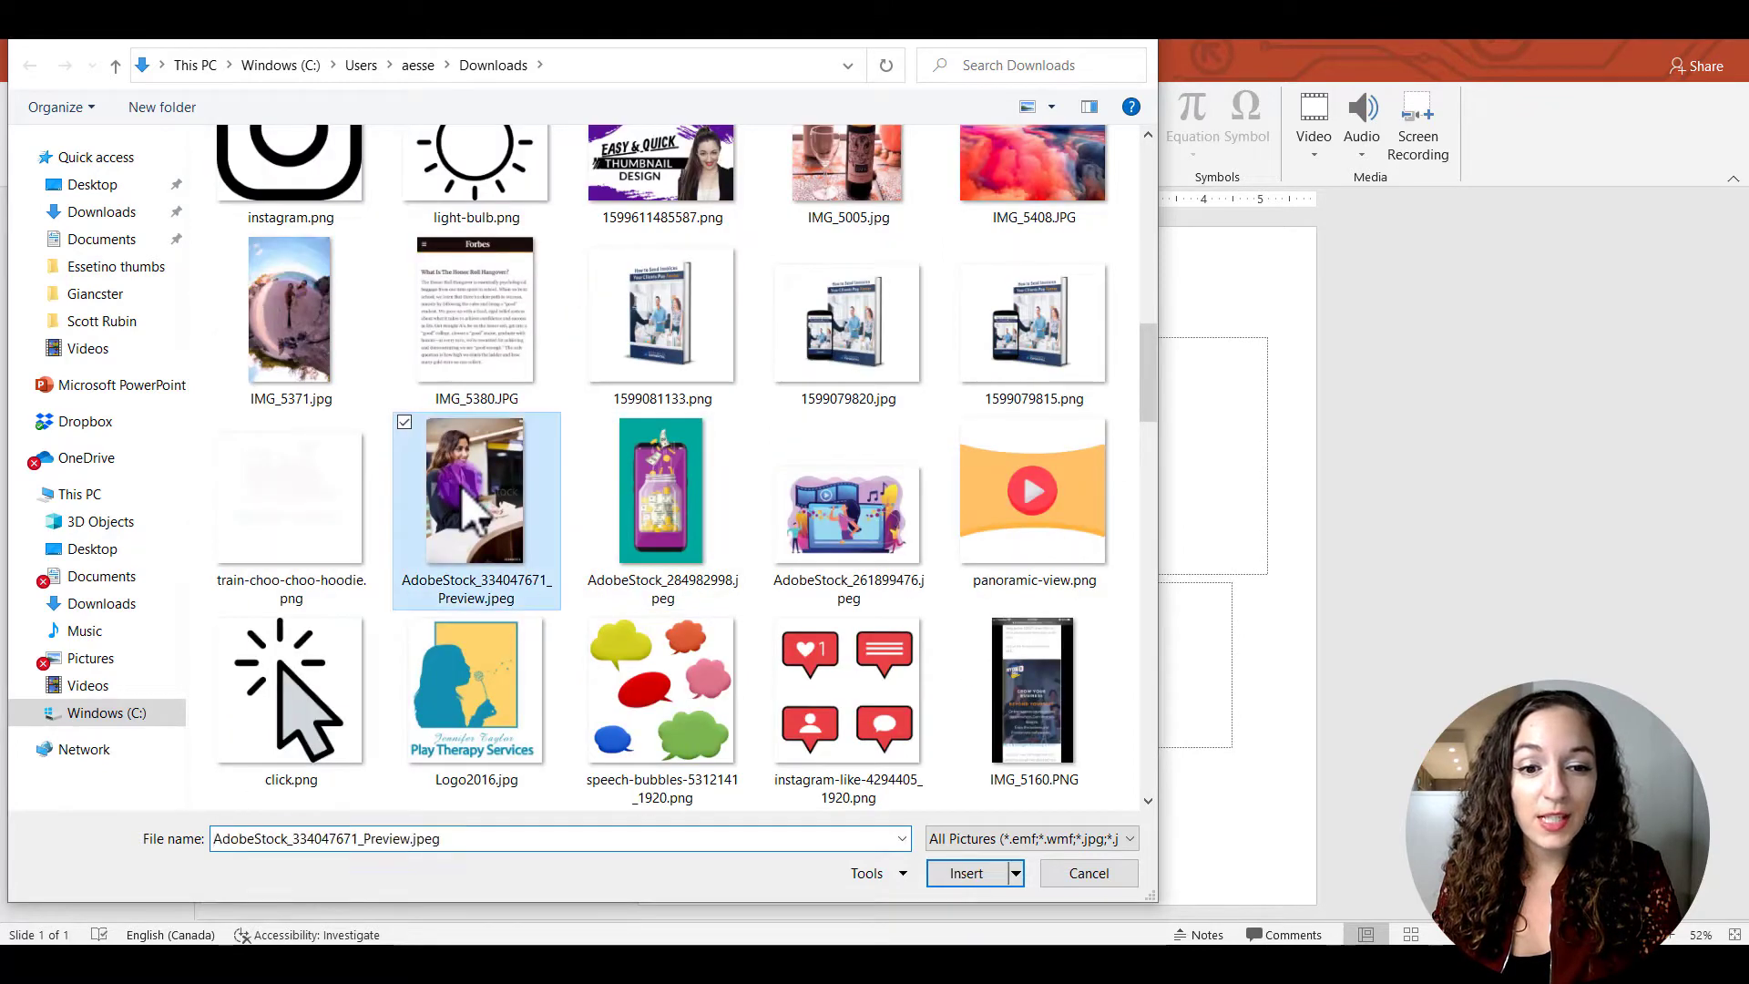
left_click(966, 872)
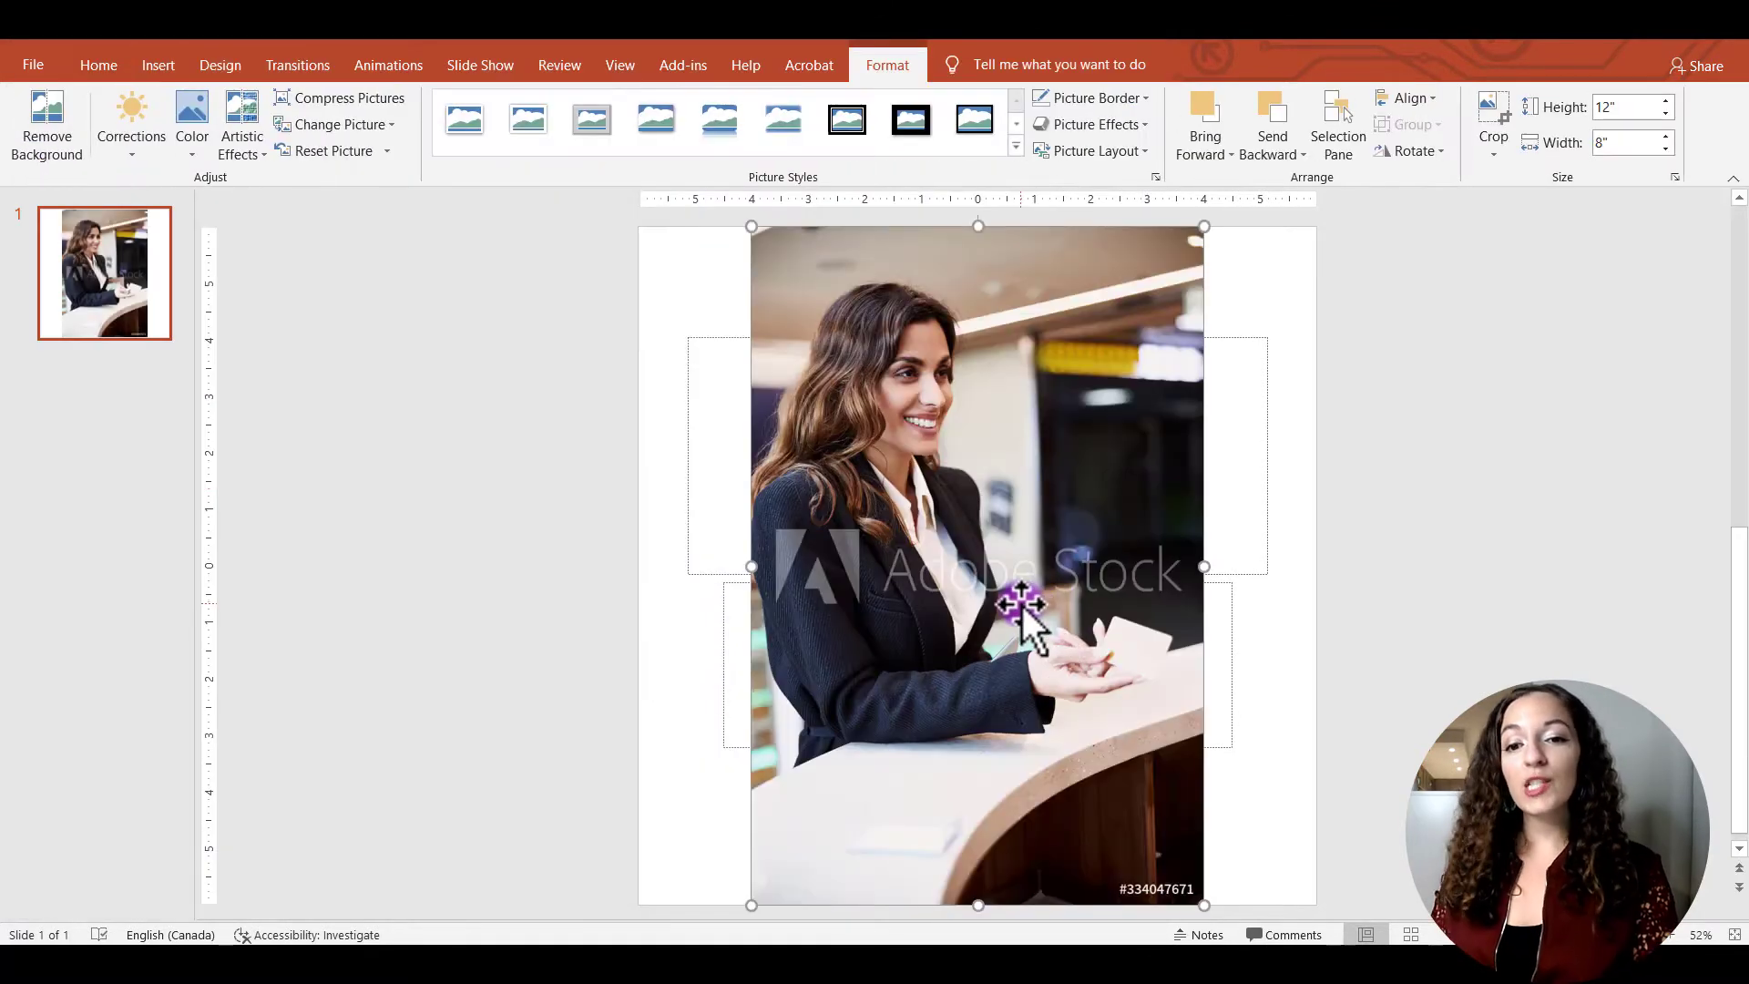
Step: Move the businesswoman photo flush against the slide's left edge, spanning the full height
left_click_drag(1013, 590, 899, 588)
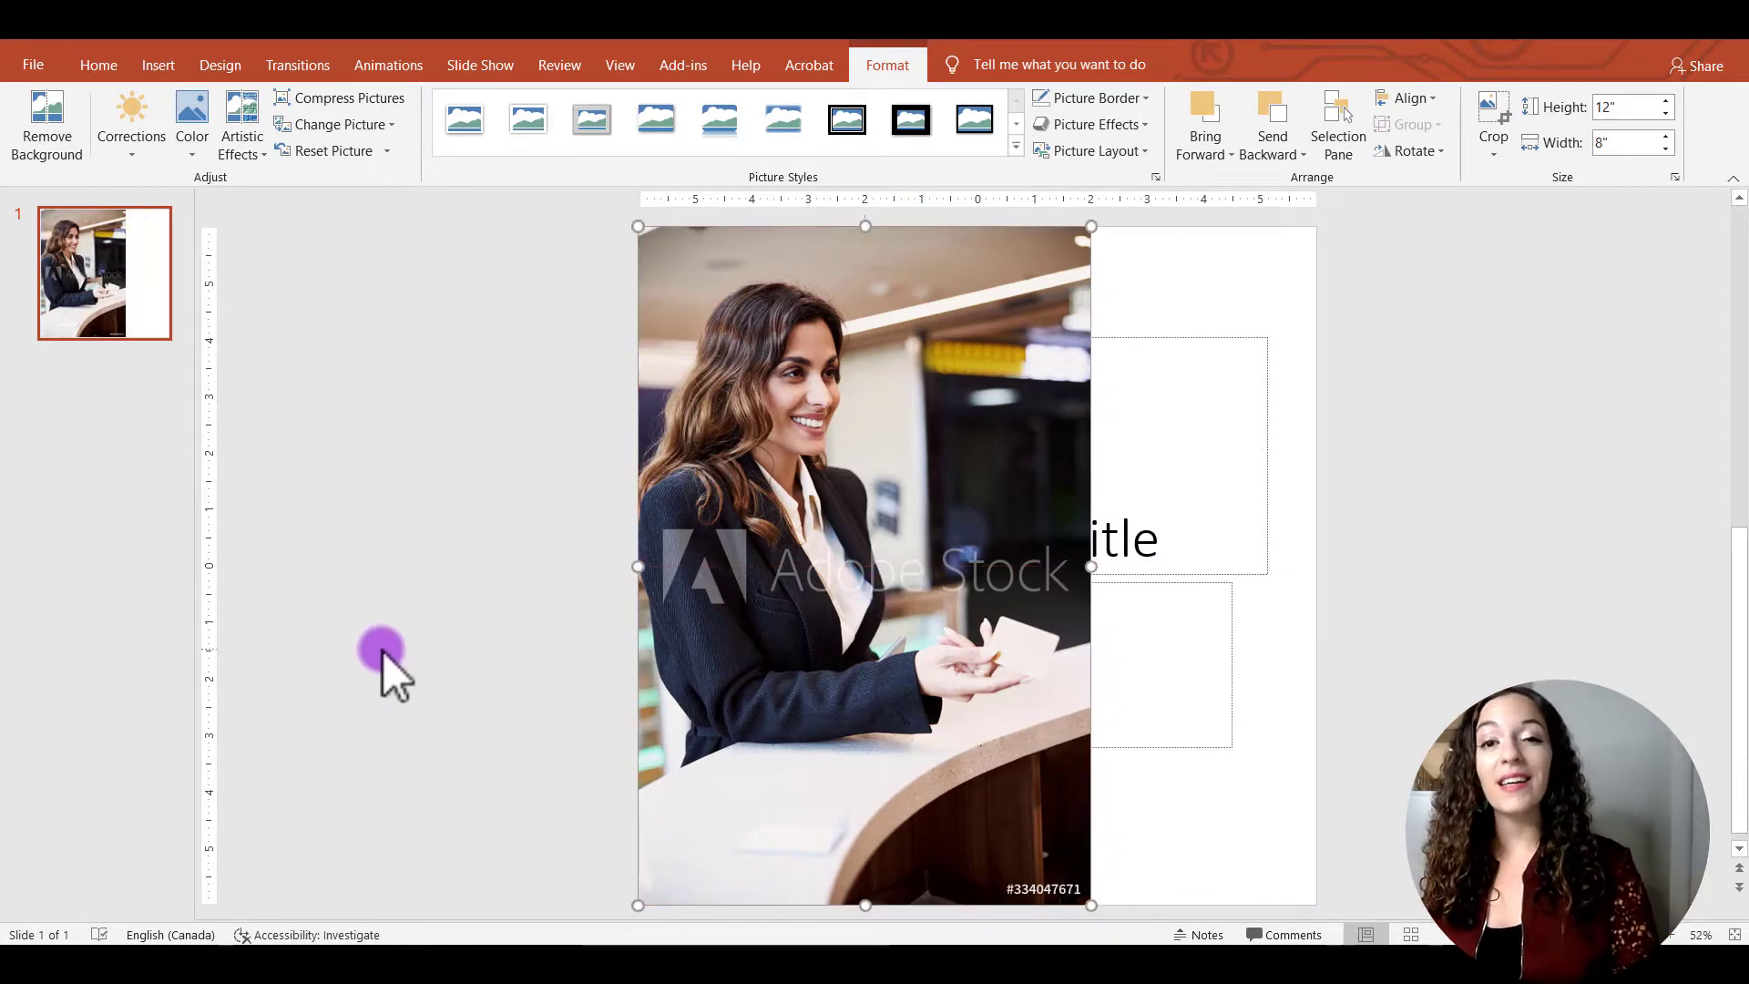
left_click(1418, 576)
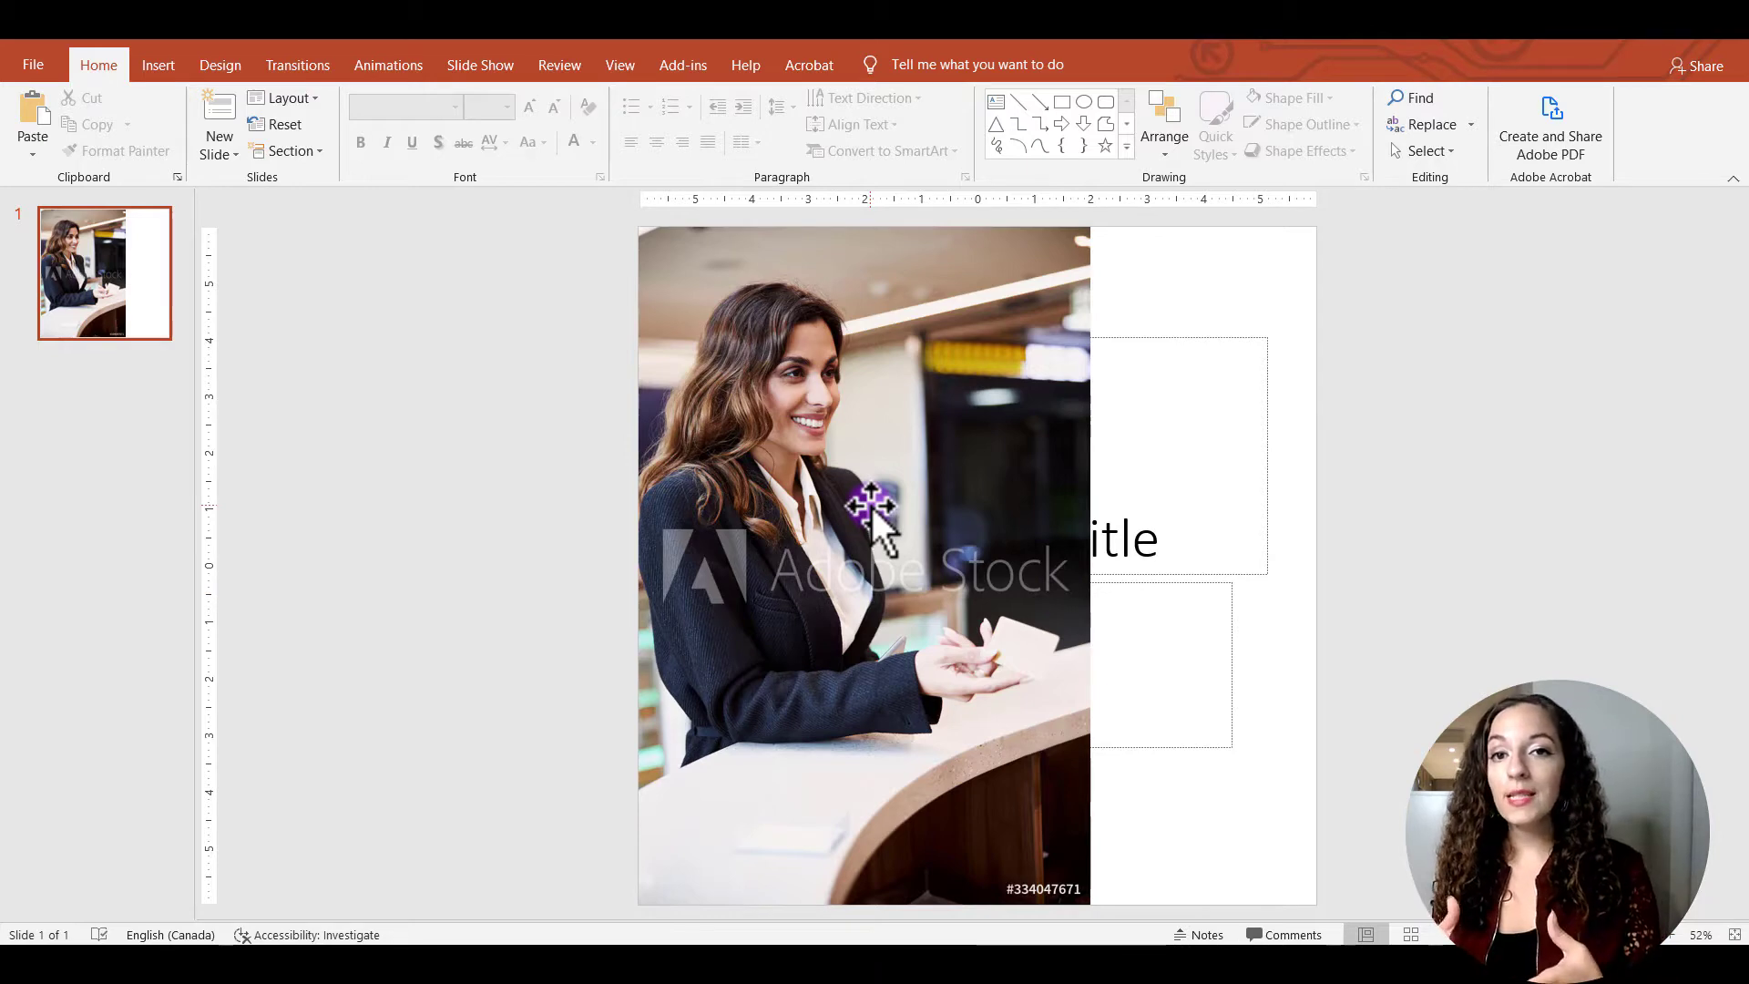
mouse_move(871, 507)
left_mouse_down()
mouse_move(1119, 499)
mouse_move(894, 511)
mouse_move(1104, 519)
mouse_move(960, 495)
mouse_move(872, 507)
left_mouse_up()
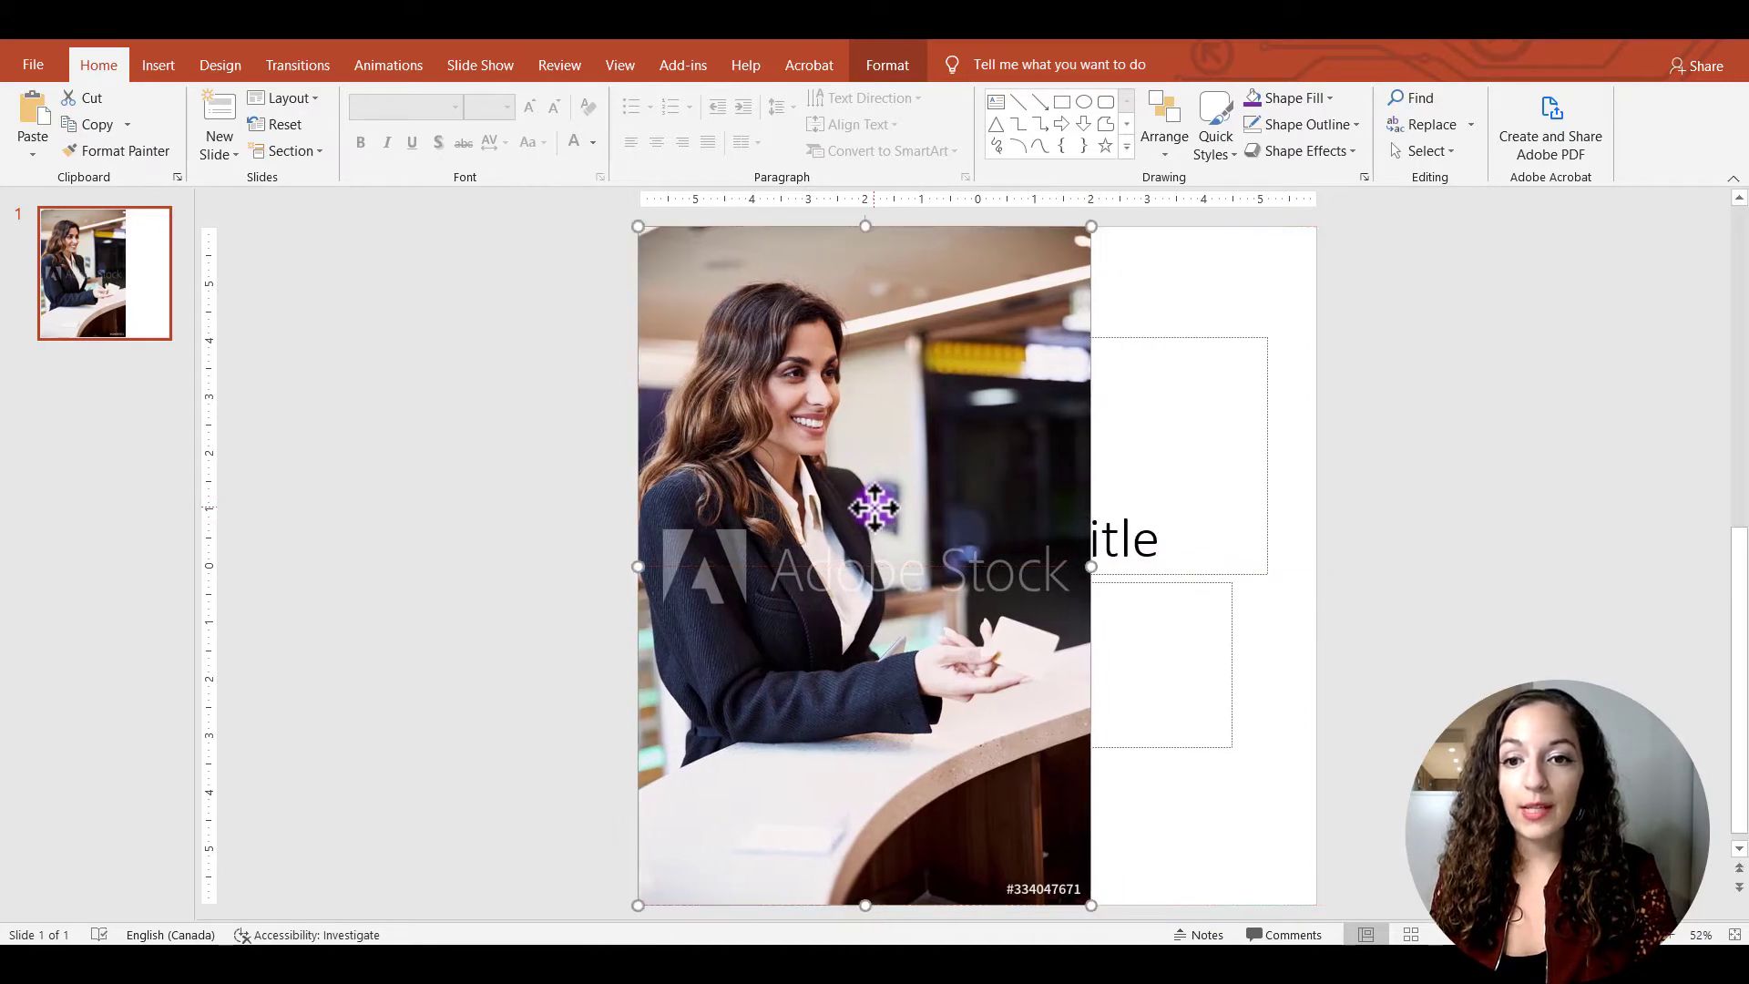
left_click(467, 434)
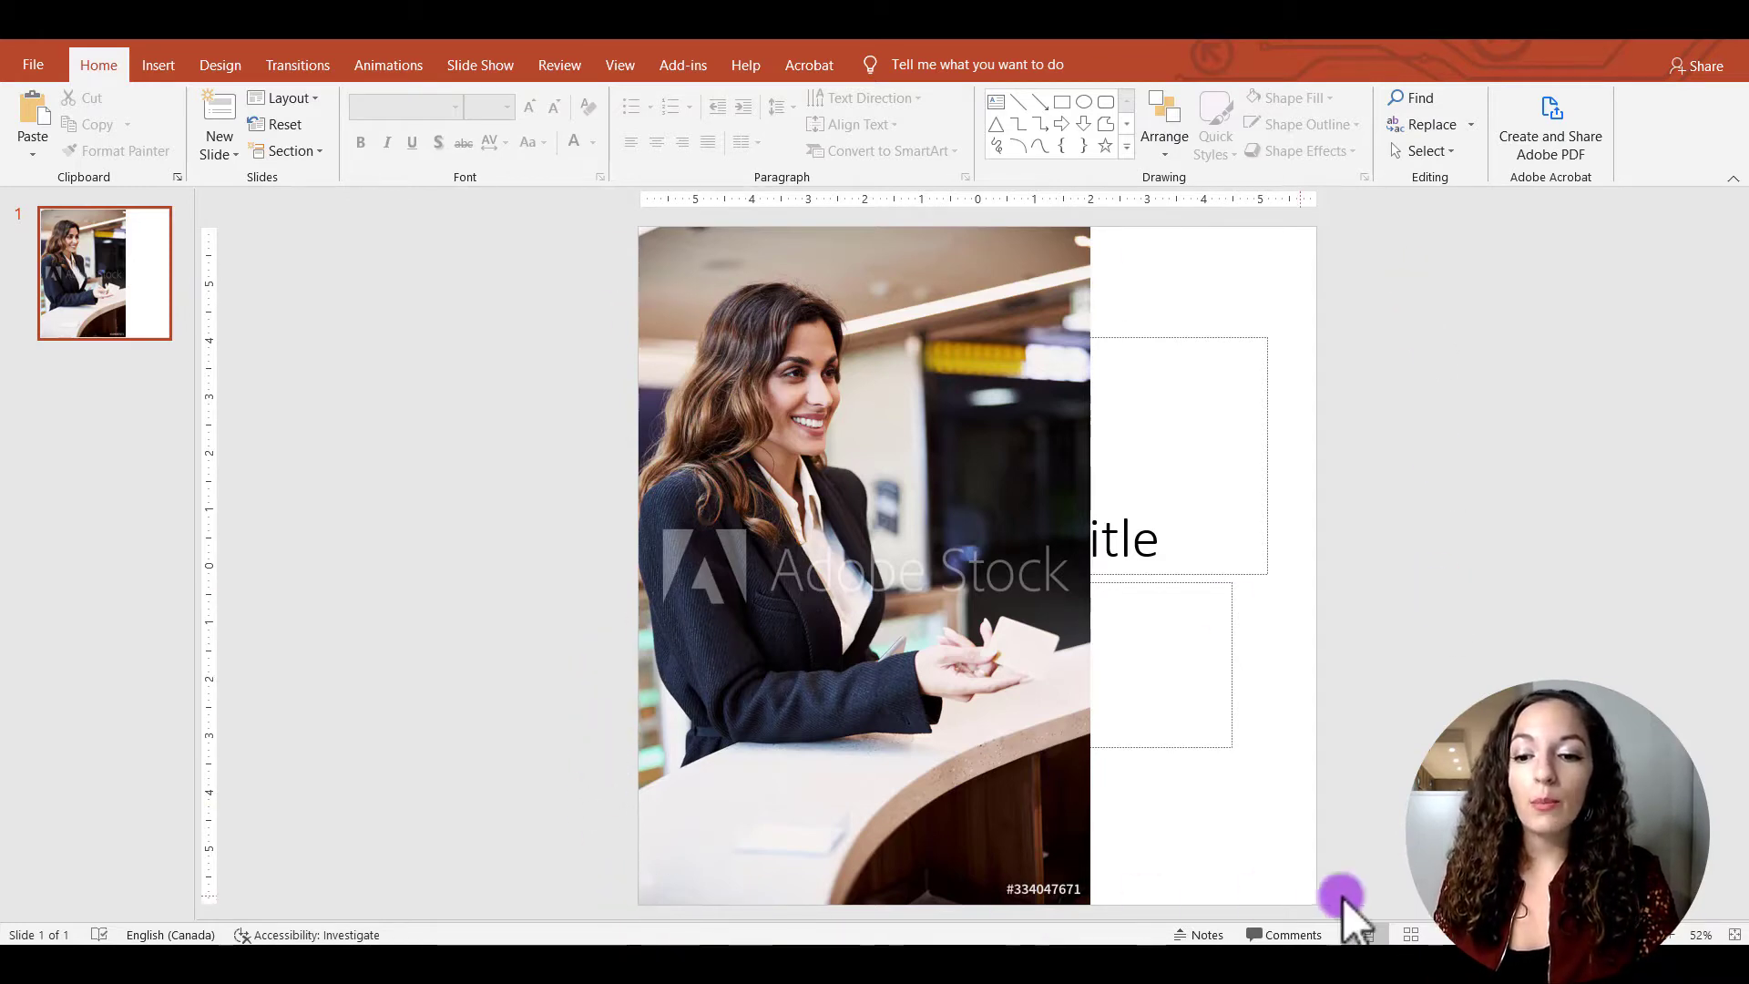
Step: Draw a rectangle over the slide's right side, aligned with the slide's top edge
left_click(166, 64)
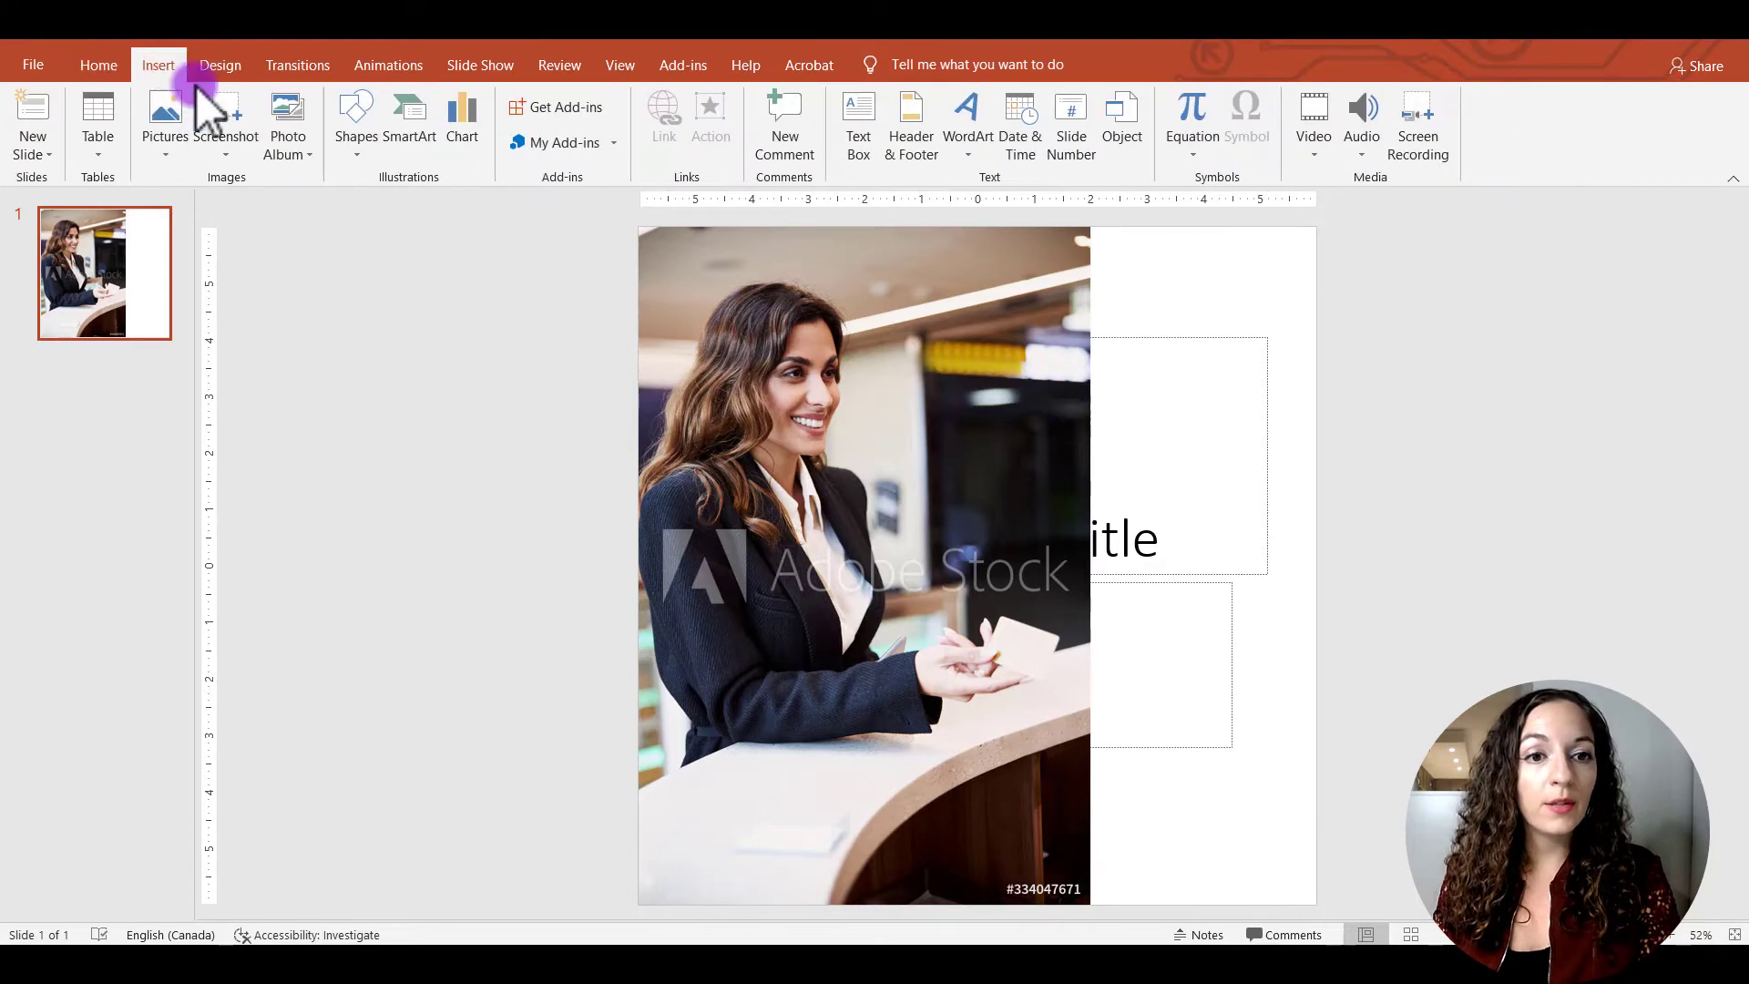
left_click(359, 155)
left_click(415, 203)
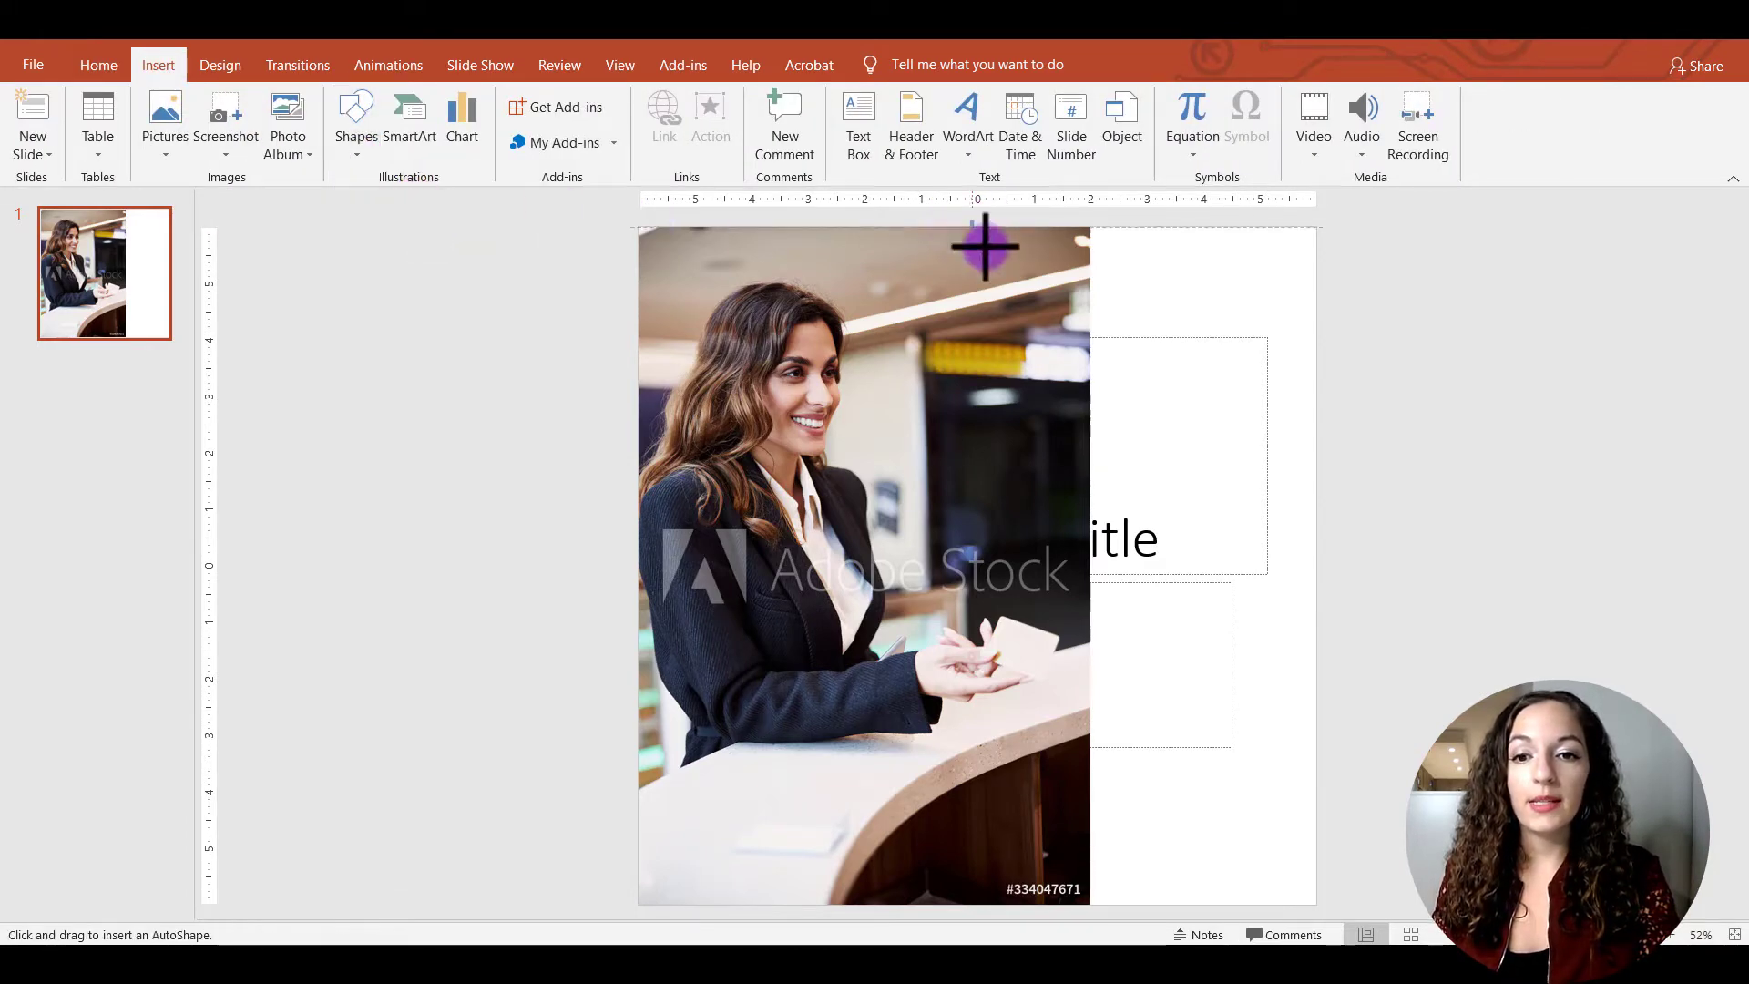
left_click_drag(984, 246, 1317, 904)
left_click_drag(1143, 221, 1143, 226)
scroll(1184, 355, "down", 2)
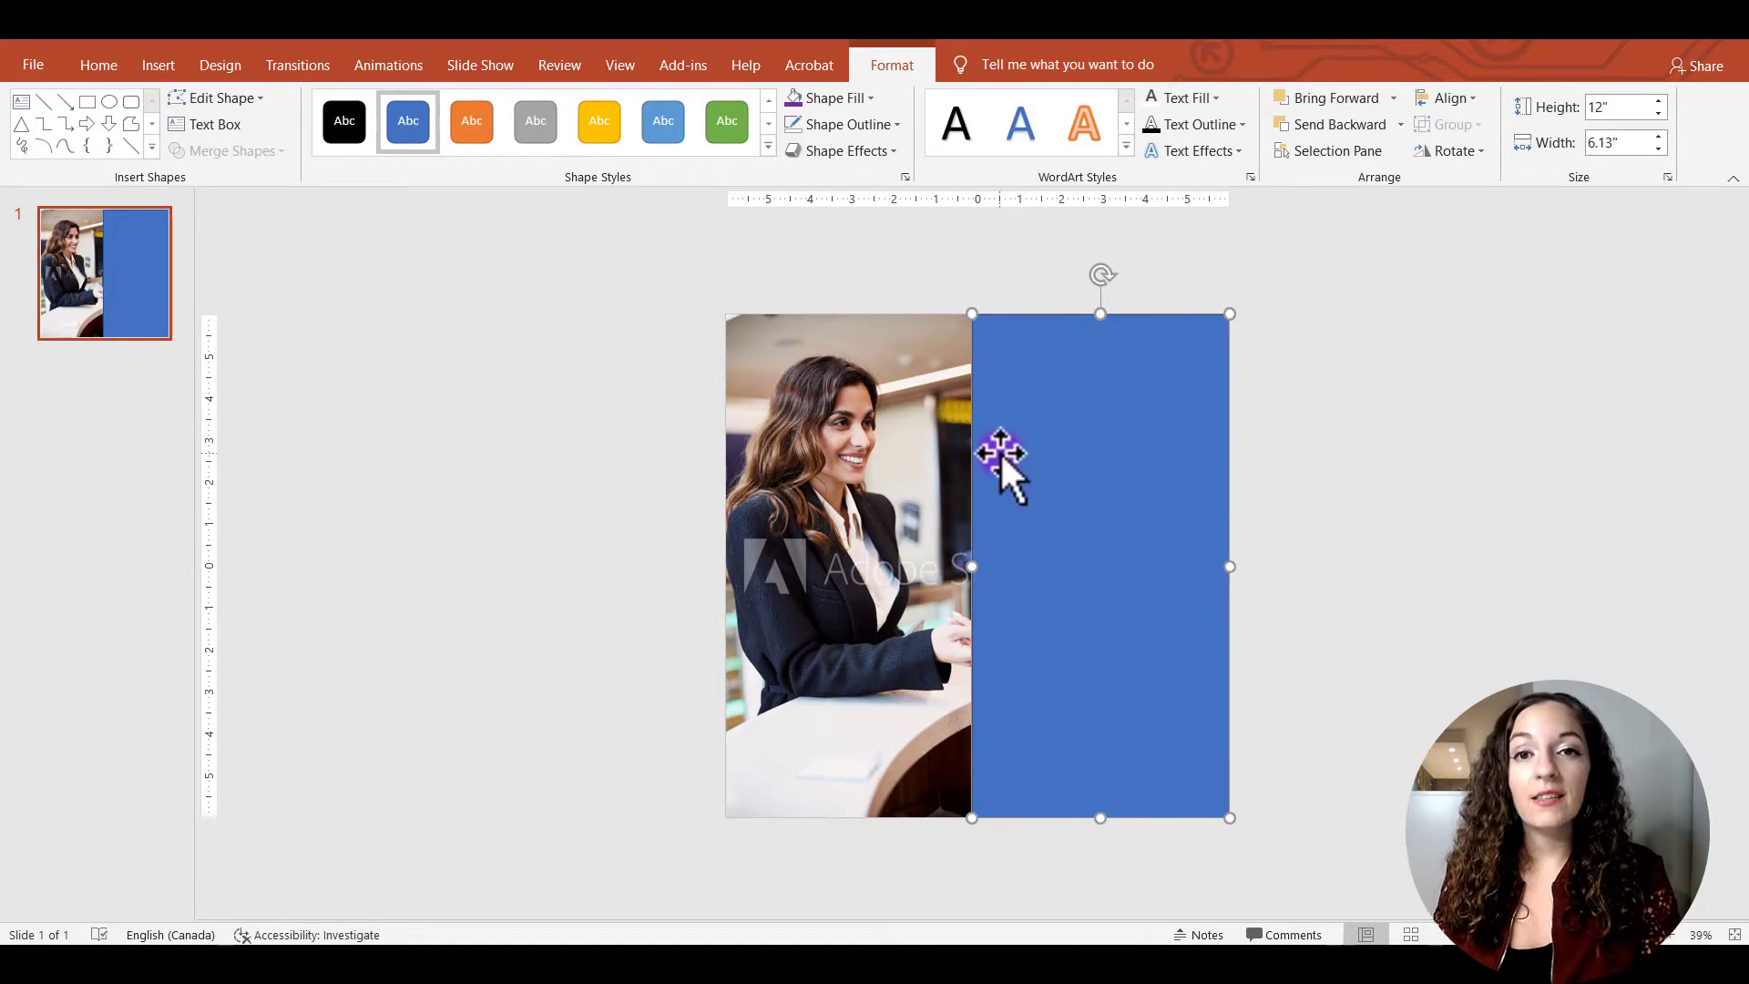
Step: Change the rectangle to a Flowchart: Data parallelogram and widen it to 9.43 in over the photo
left_click(218, 96)
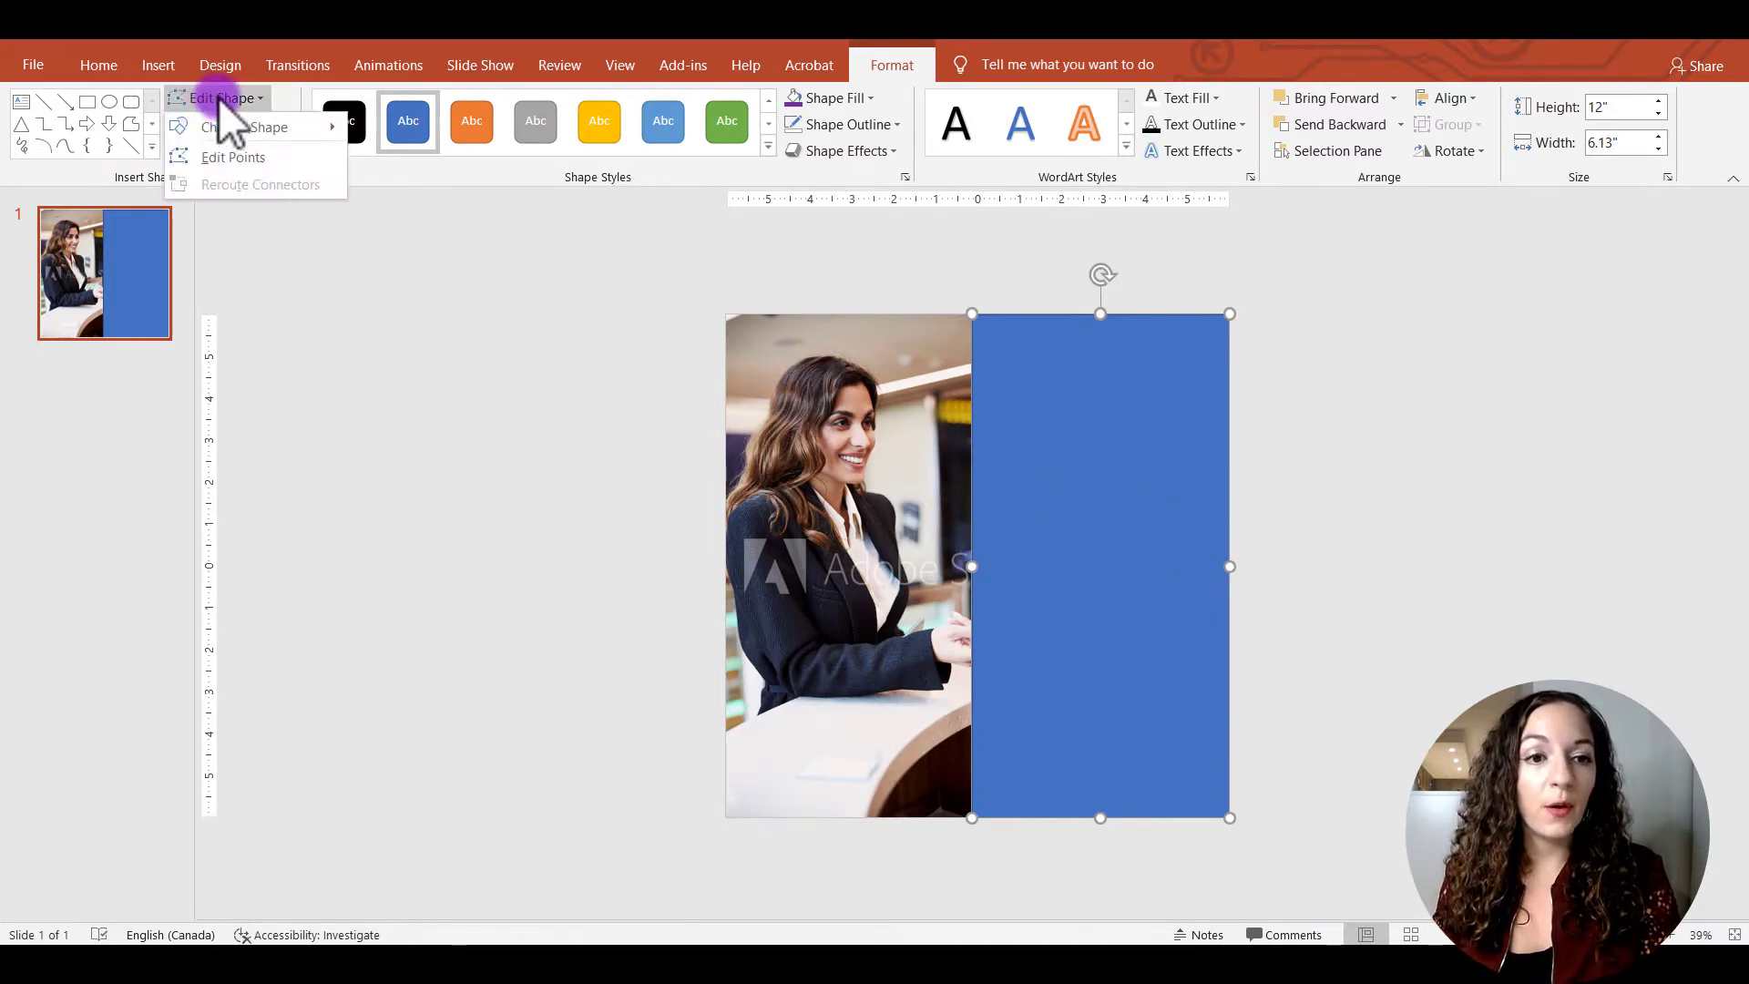
mouse_move(335, 122)
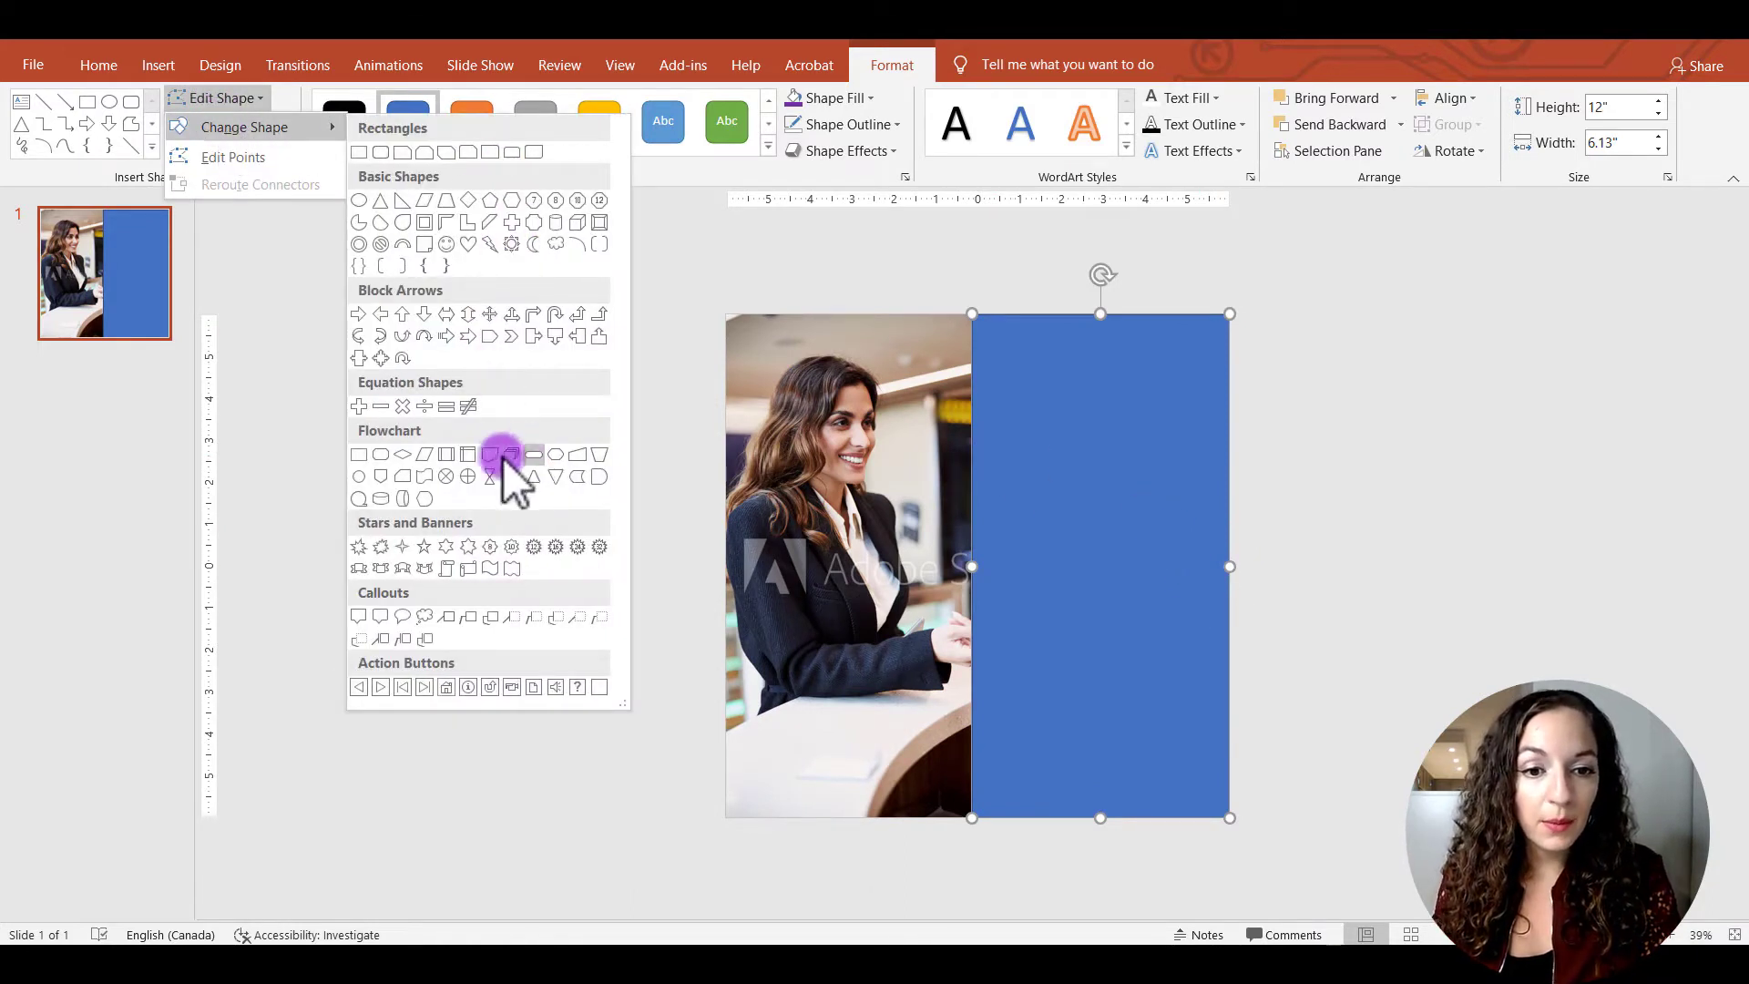
left_click(428, 453)
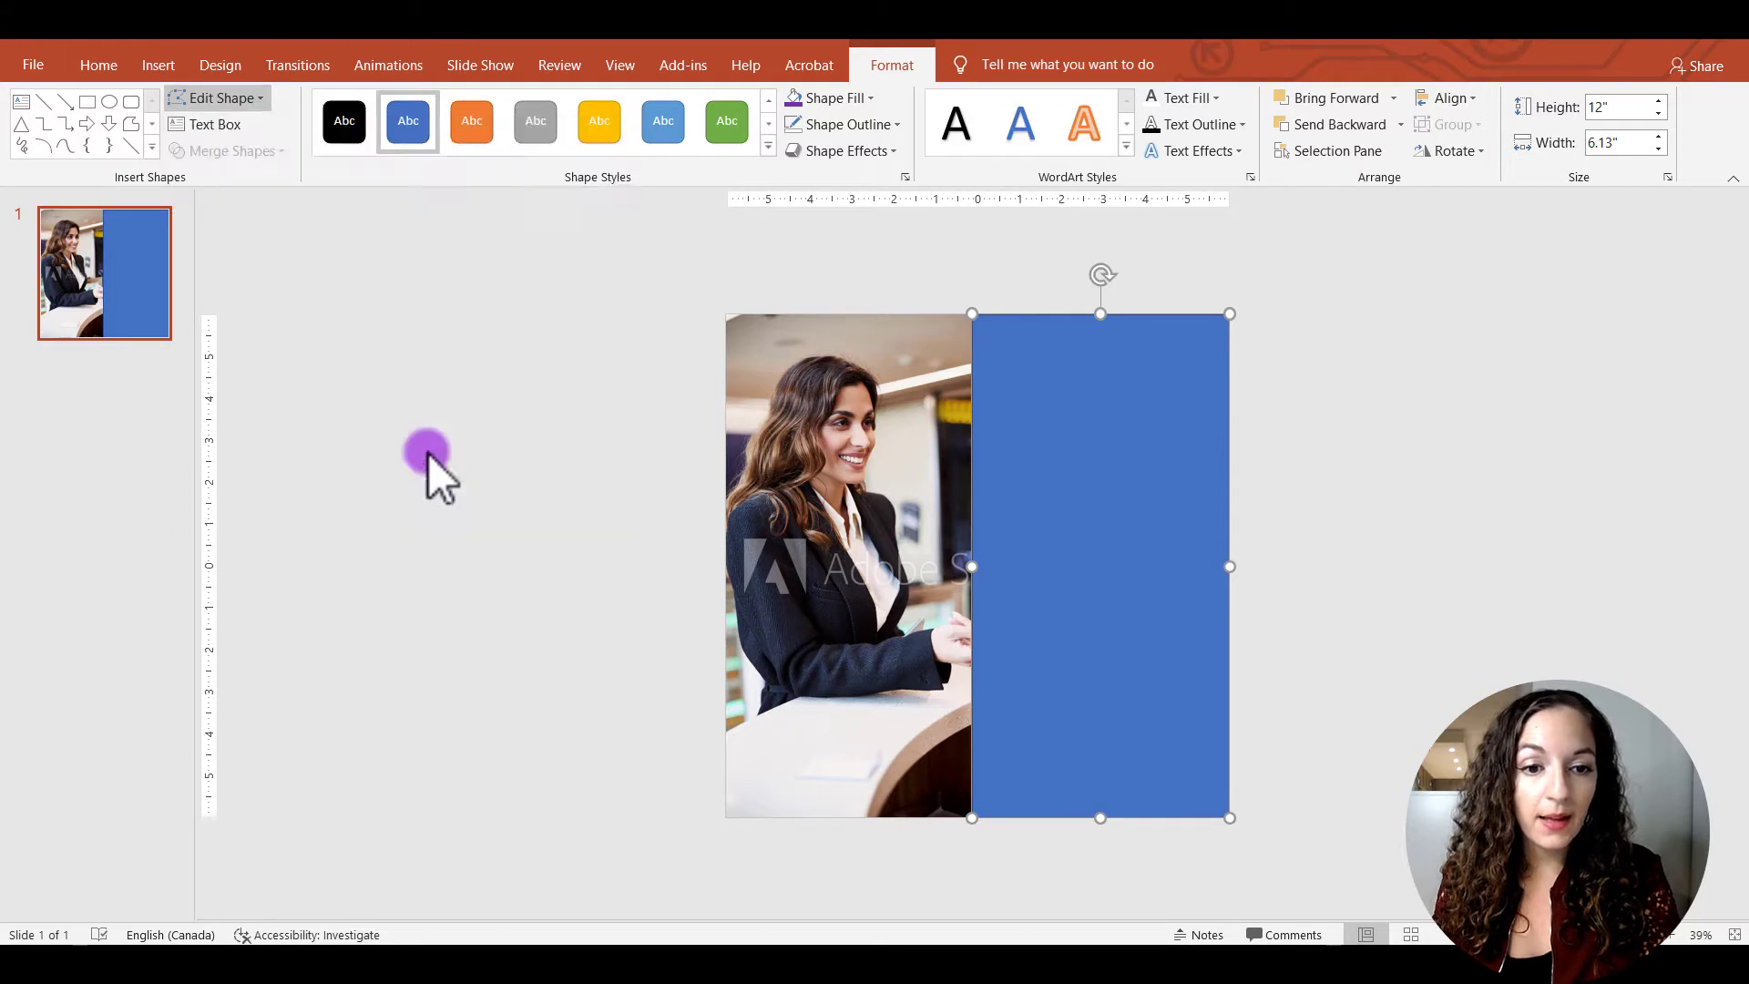
left_click_drag(1232, 569, 1371, 569)
left_click_drag(1112, 586, 1116, 573)
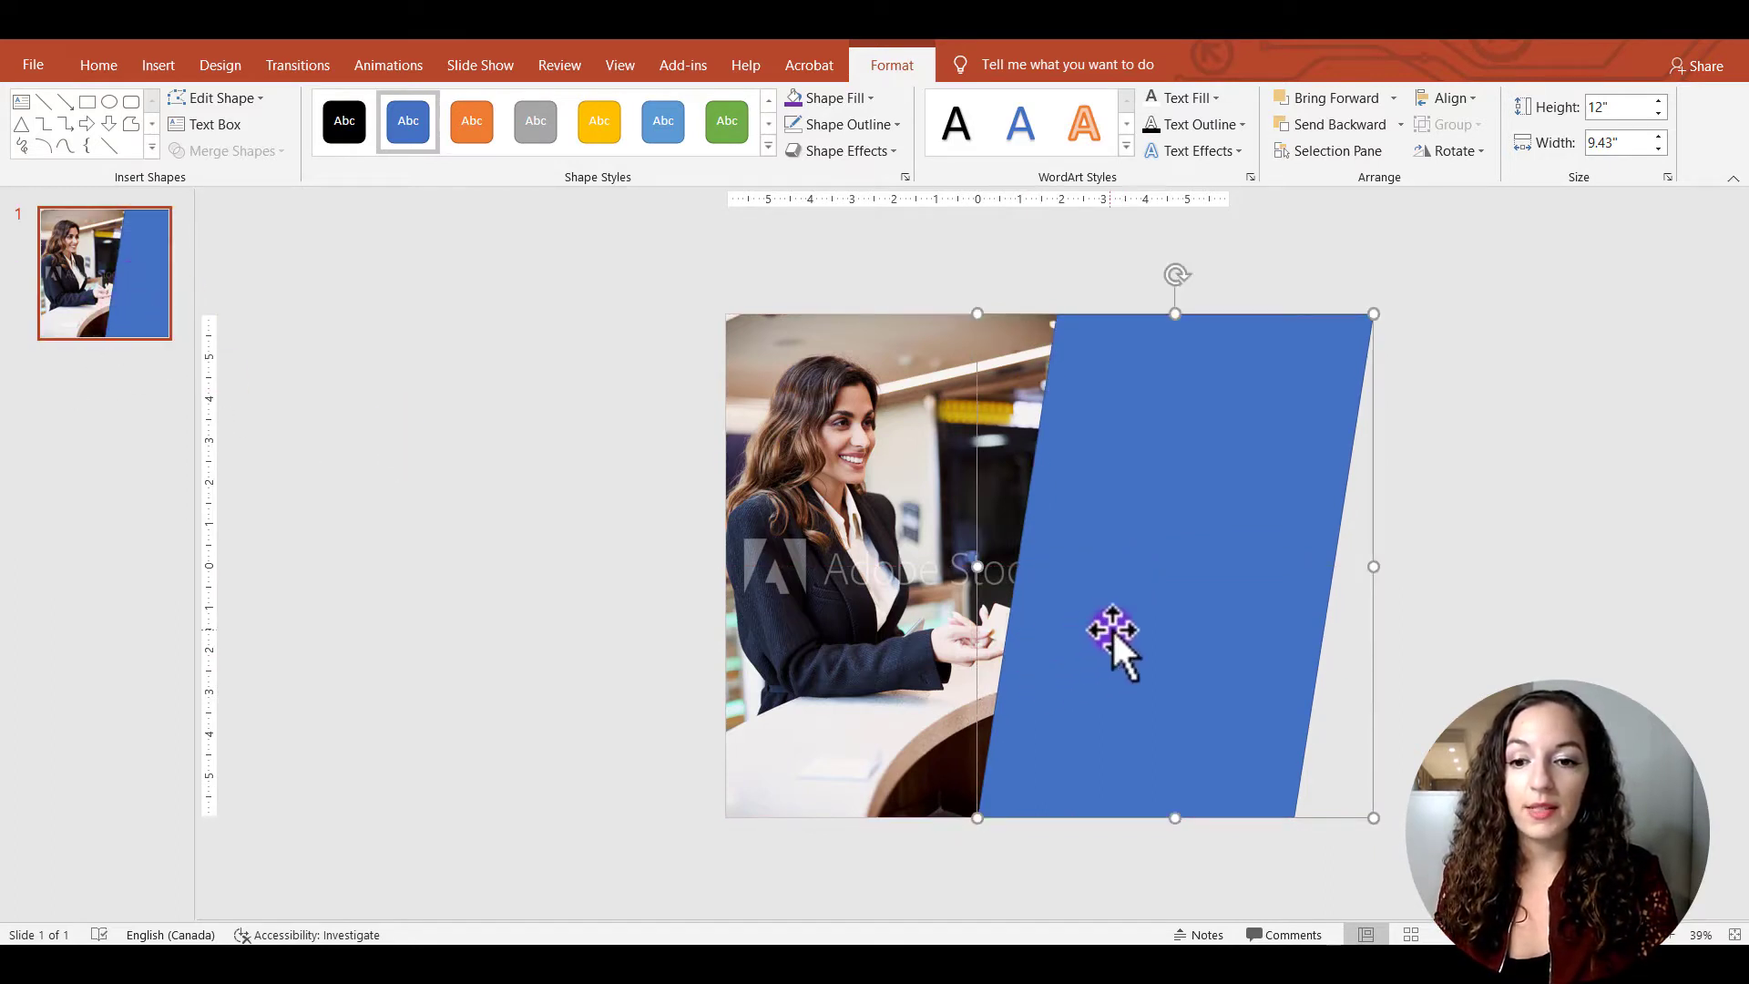
mouse_move(1112, 644)
left_mouse_down()
mouse_move(1128, 626)
mouse_move(1112, 625)
left_mouse_up()
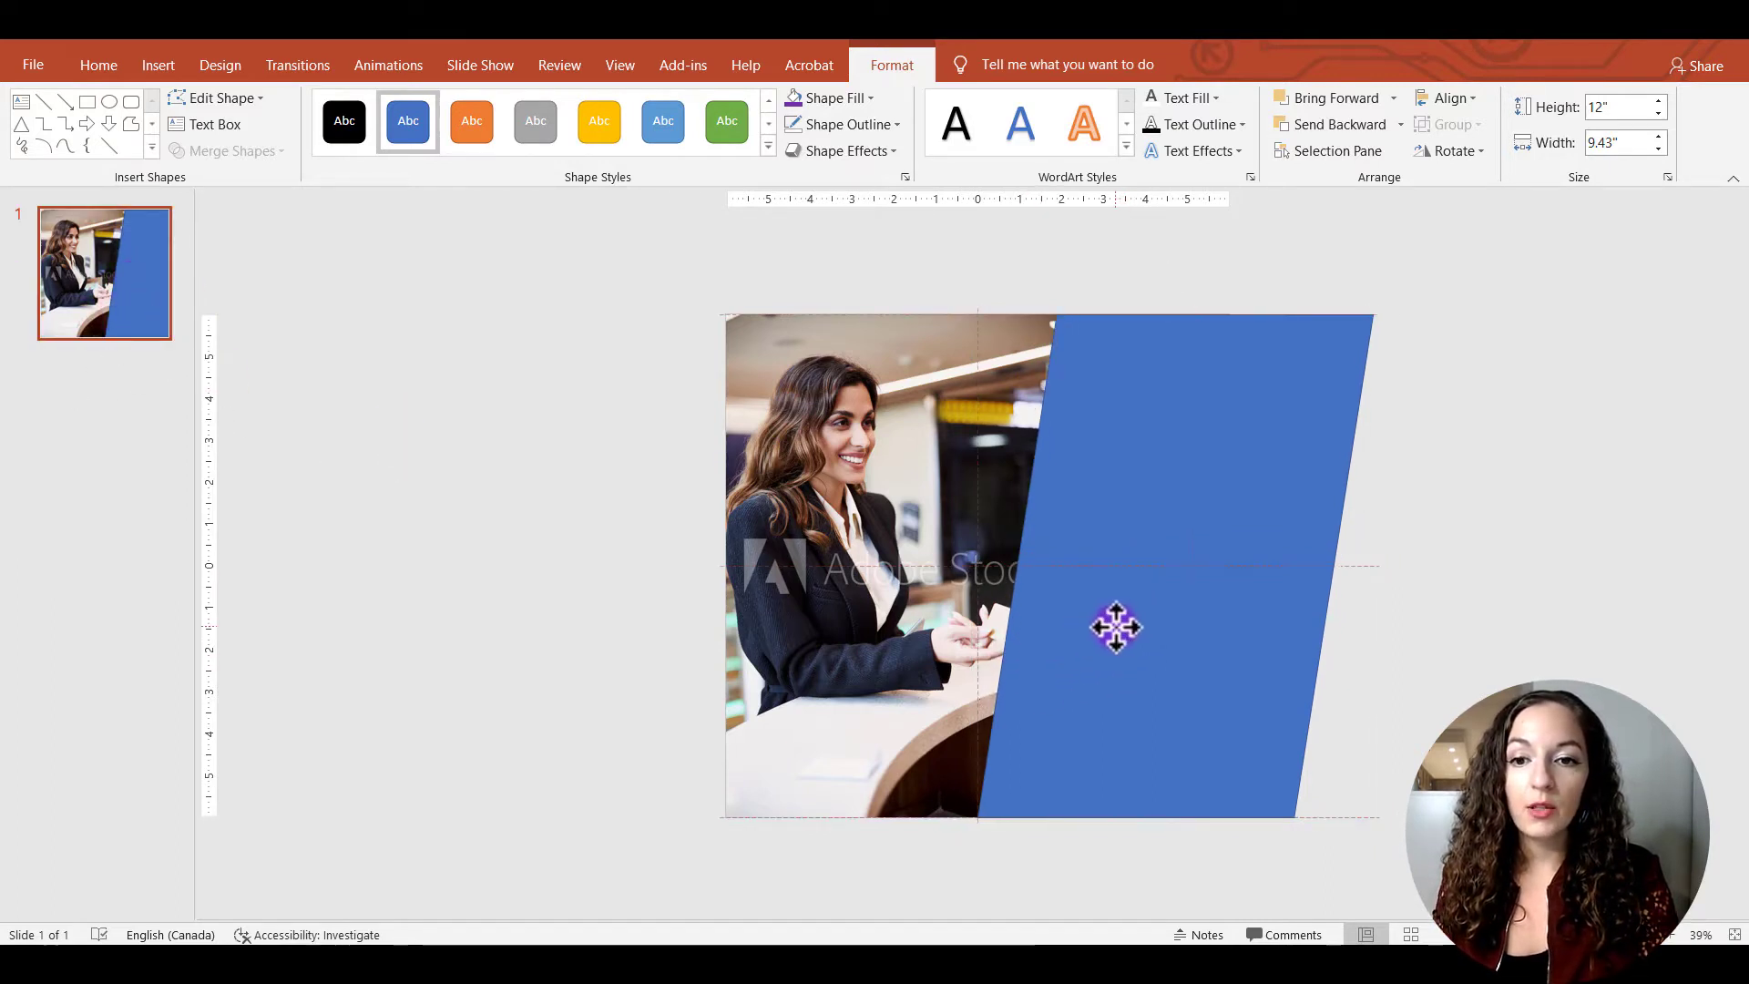
Step: Fill the parallelogram with gold and nudge it slightly left
left_click(862, 98)
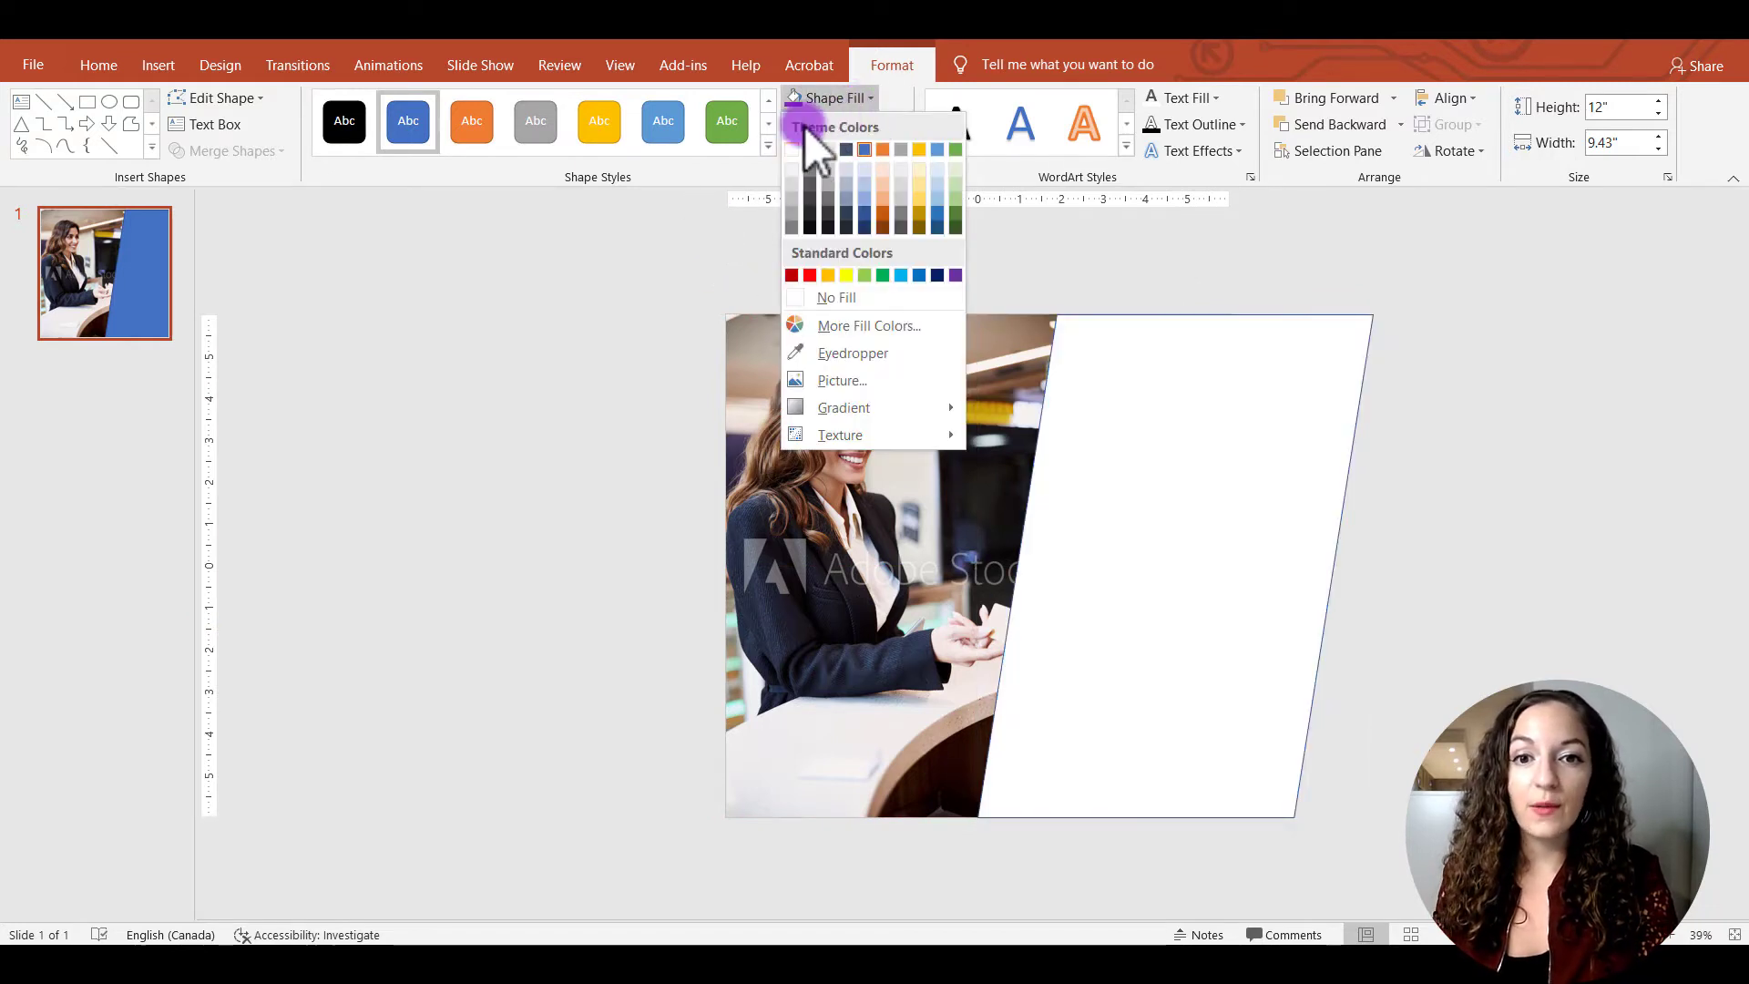
left_click(849, 98)
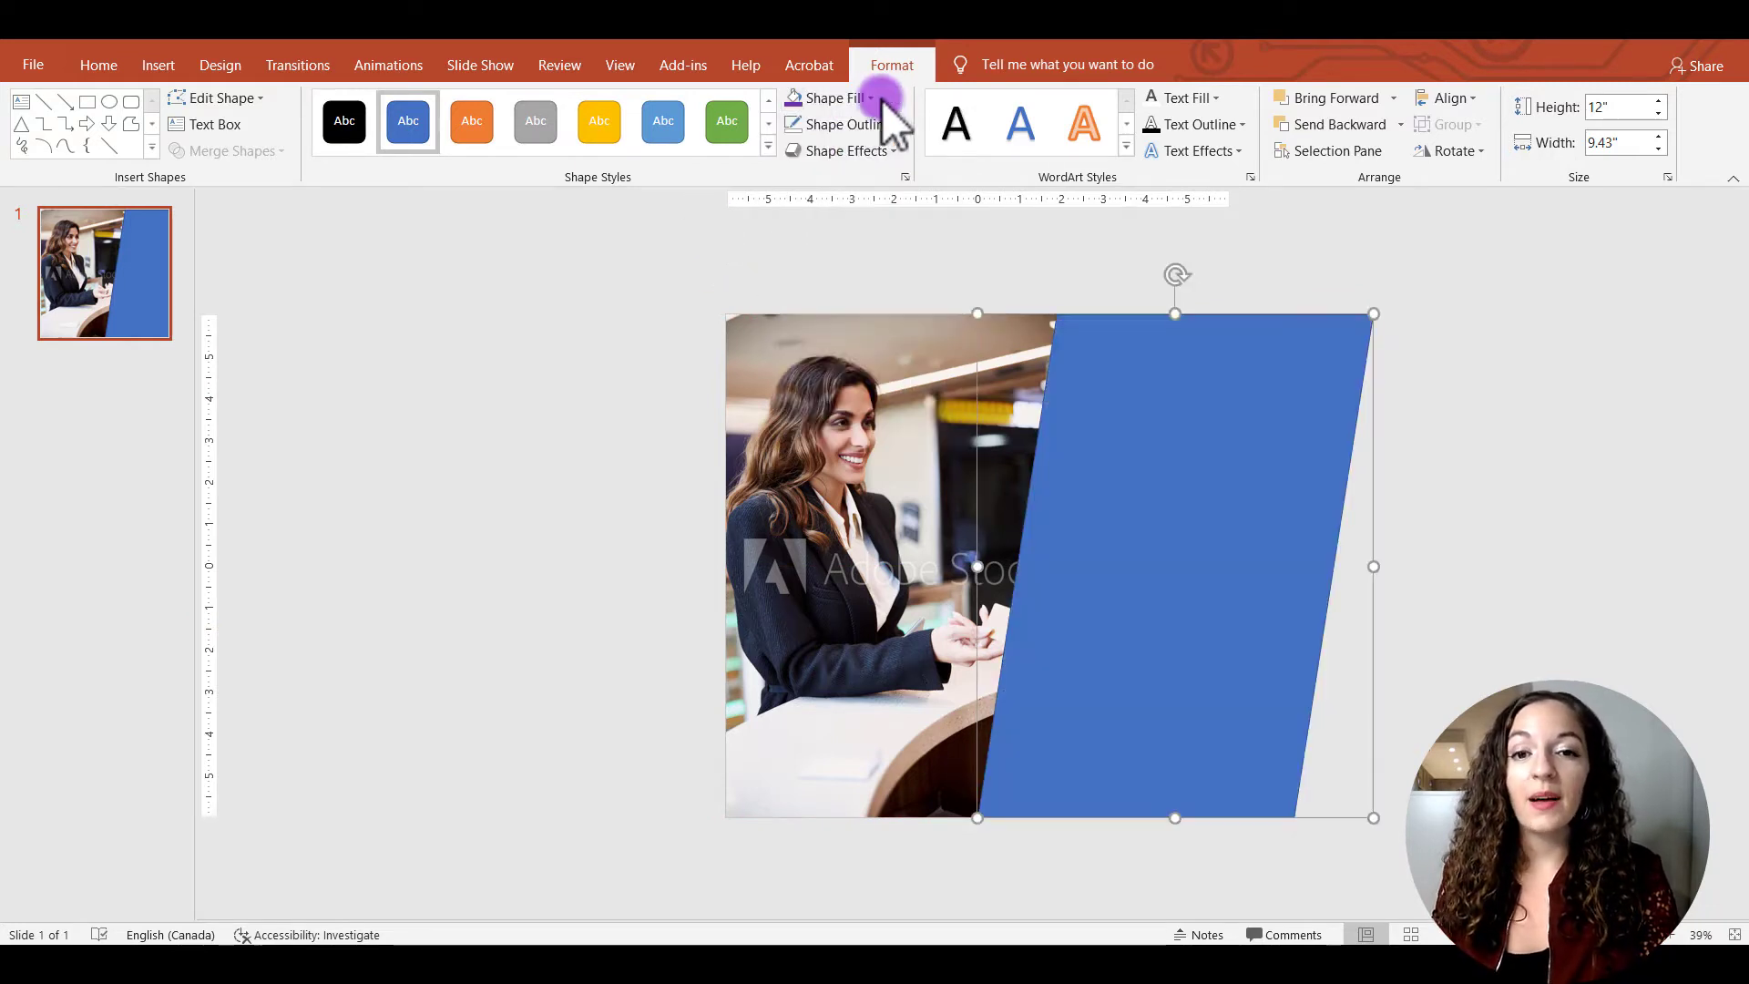
left_click(828, 102)
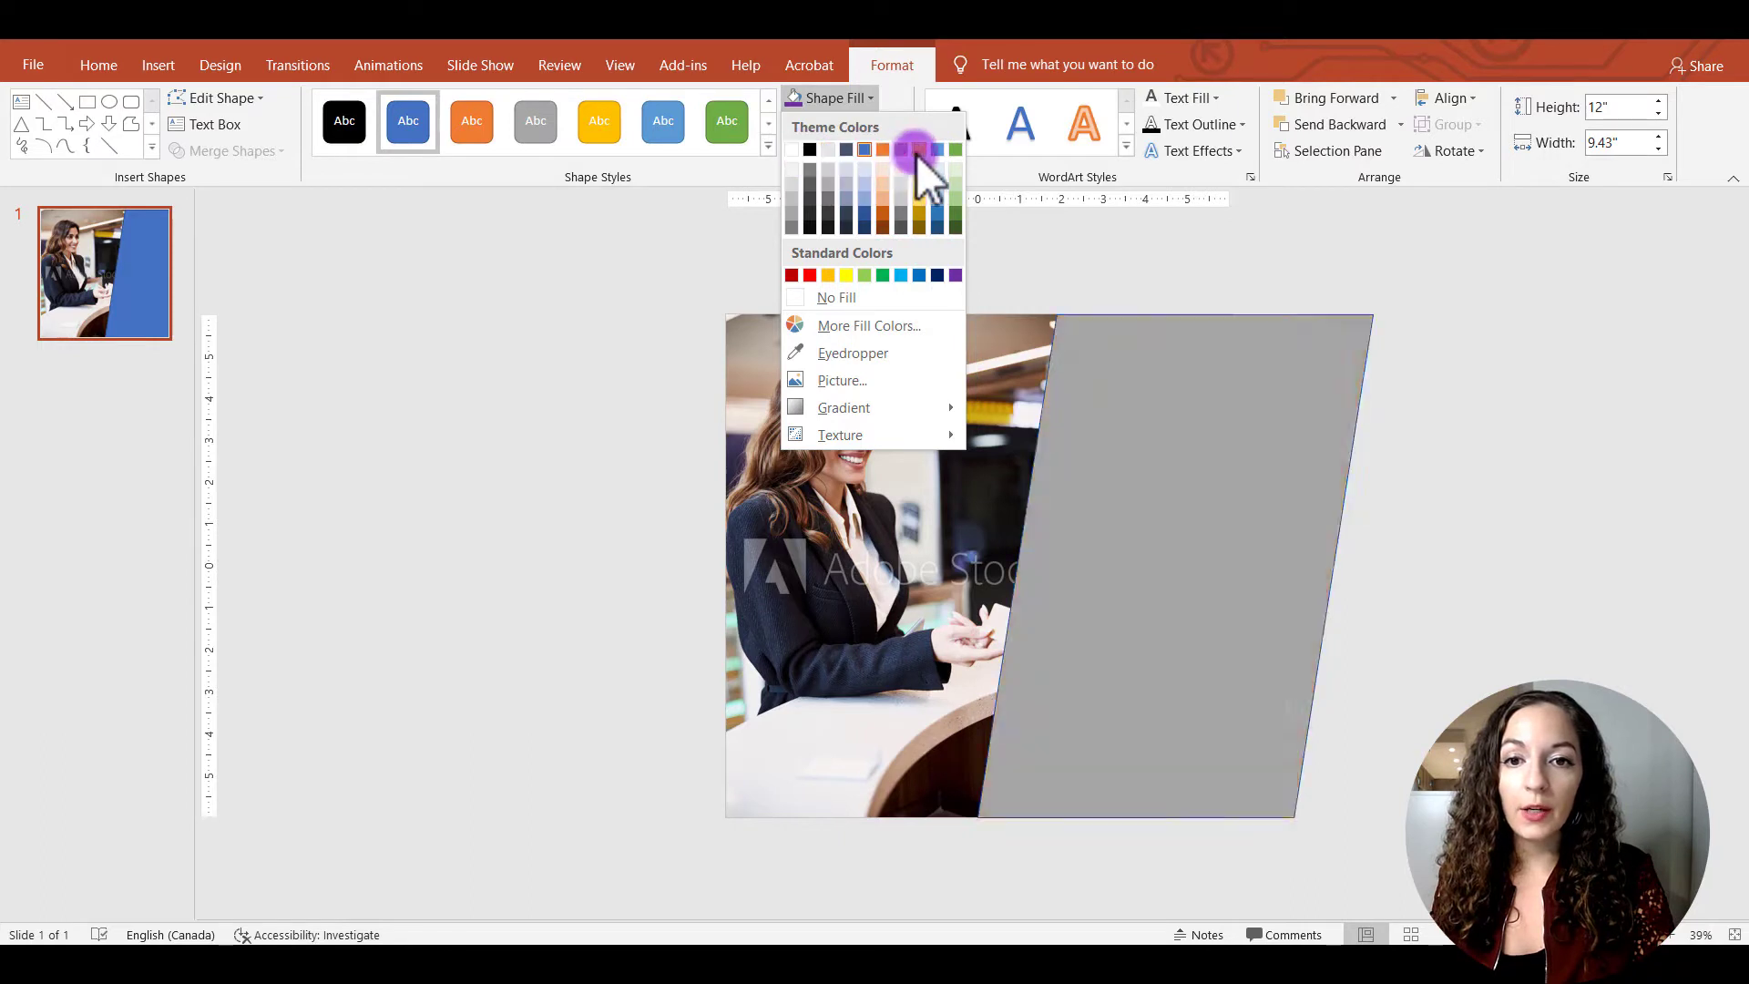
left_click(919, 153)
left_click_drag(1218, 483, 1202, 480)
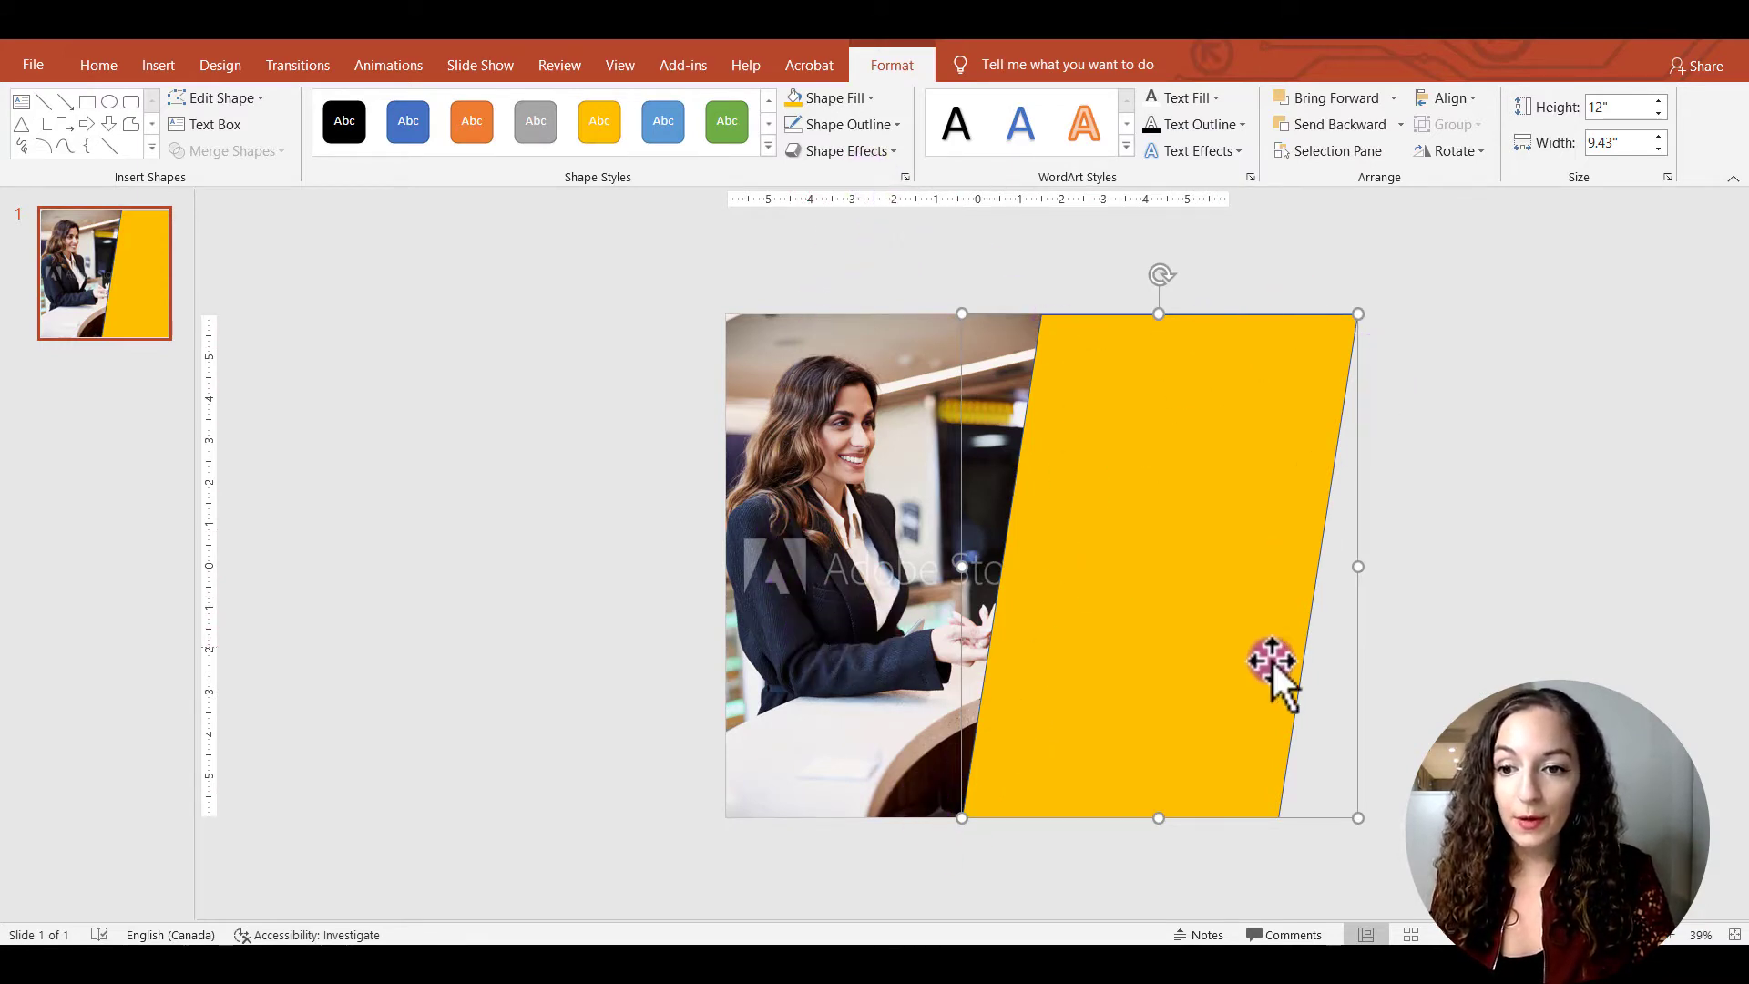
Step: Remove the parallelogram's outline and shift it slightly further left over the photo
left_click(872, 122)
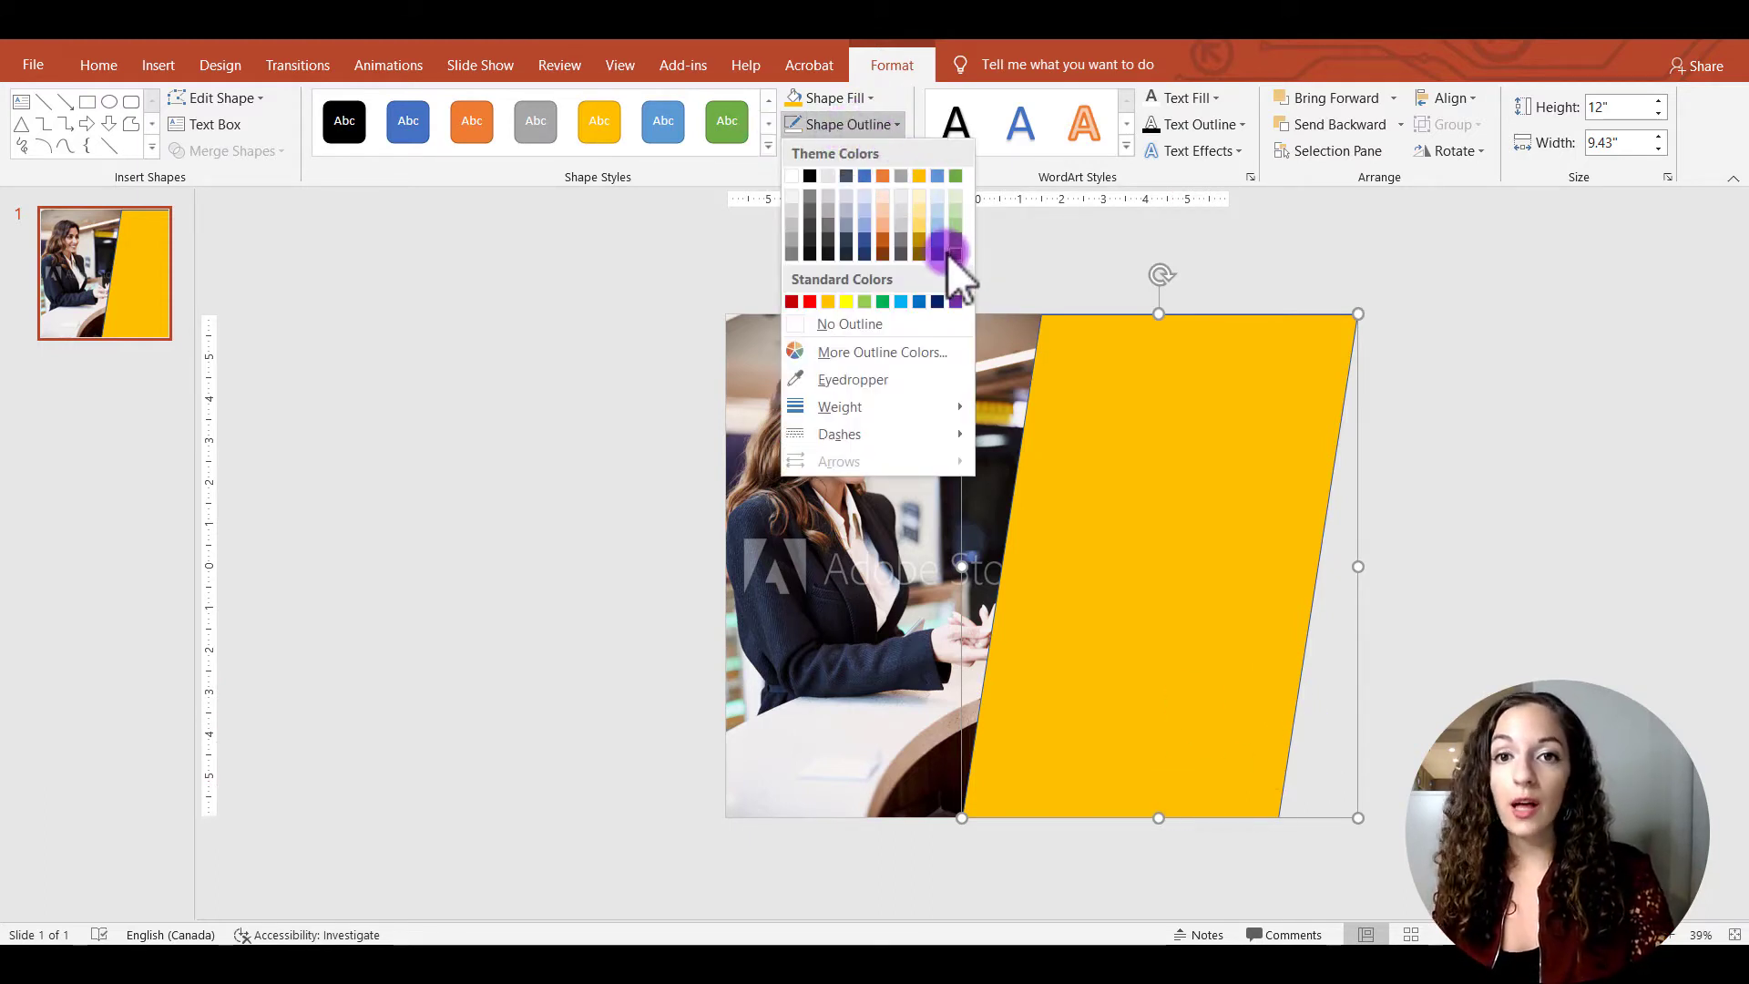
left_click(863, 324)
left_click(1471, 456)
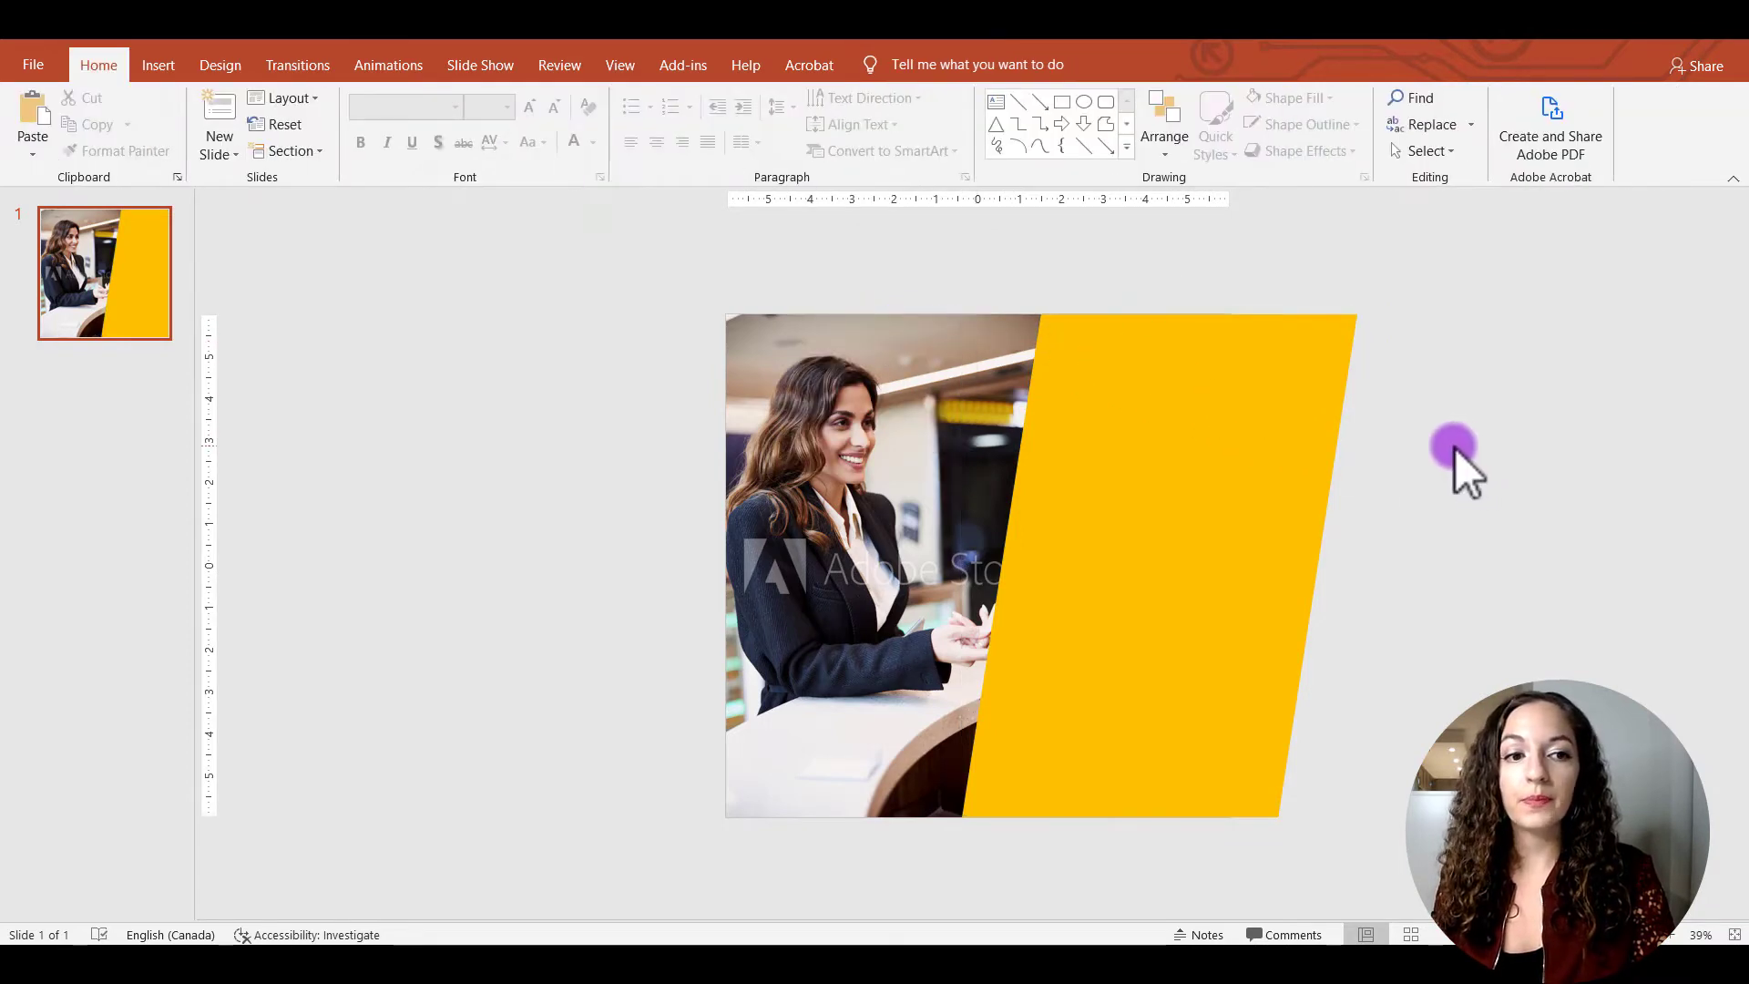
mouse_move(1171, 542)
left_mouse_down()
mouse_move(1135, 543)
mouse_move(1153, 545)
left_mouse_up()
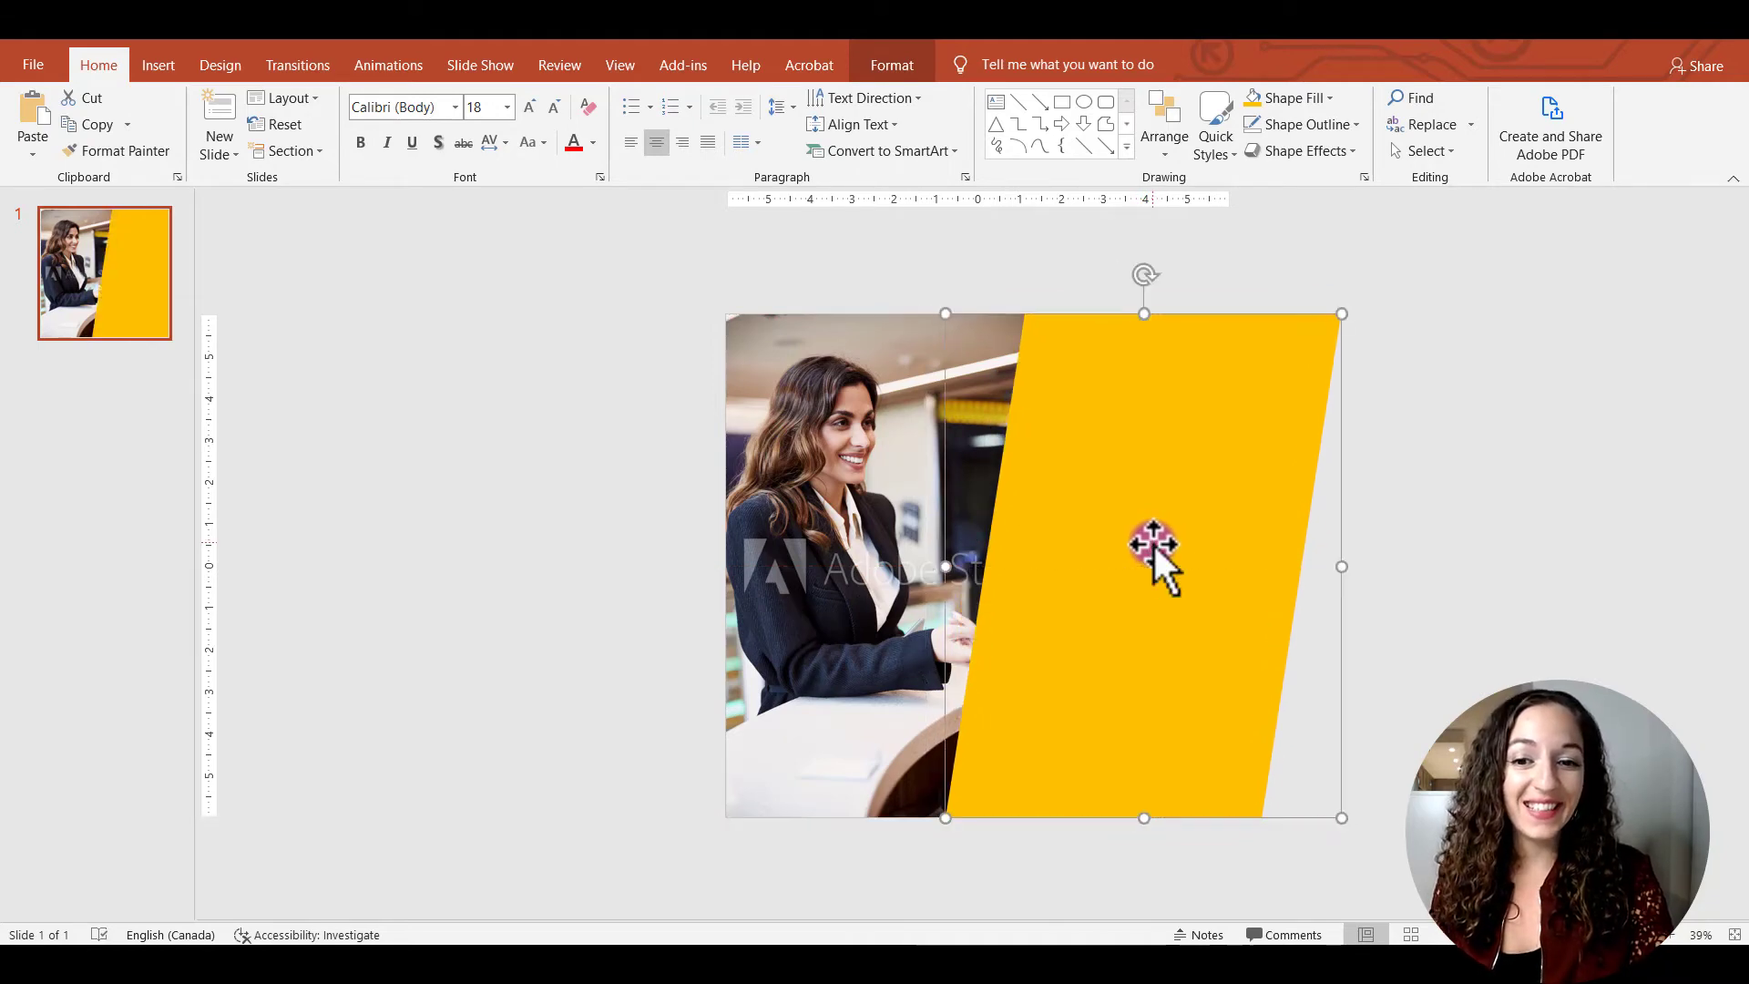